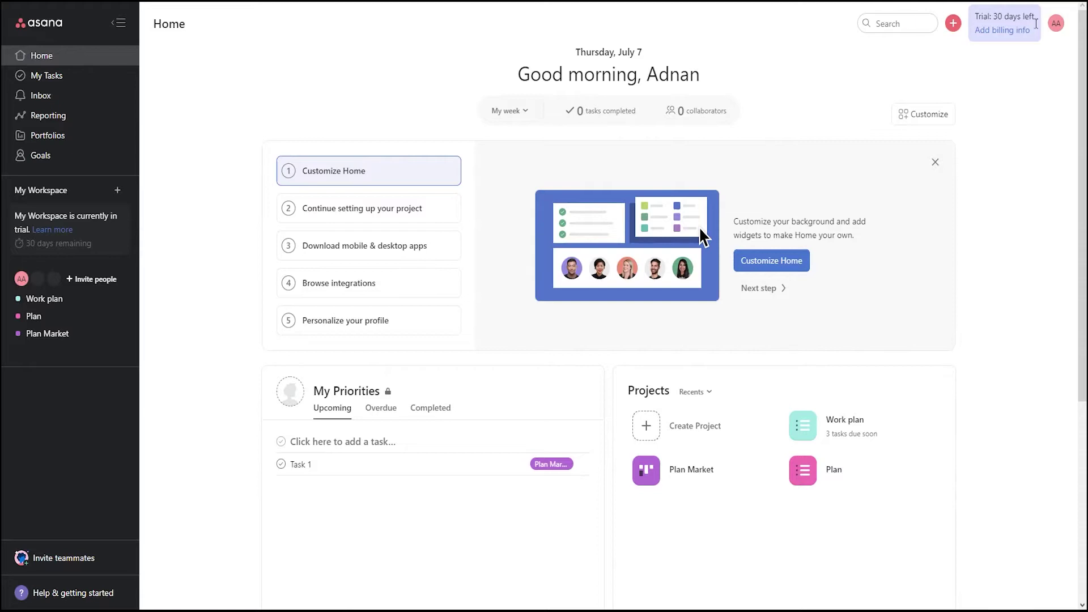
Open the account and workspace menu from the top-right avatar, then close it.
click(1057, 26)
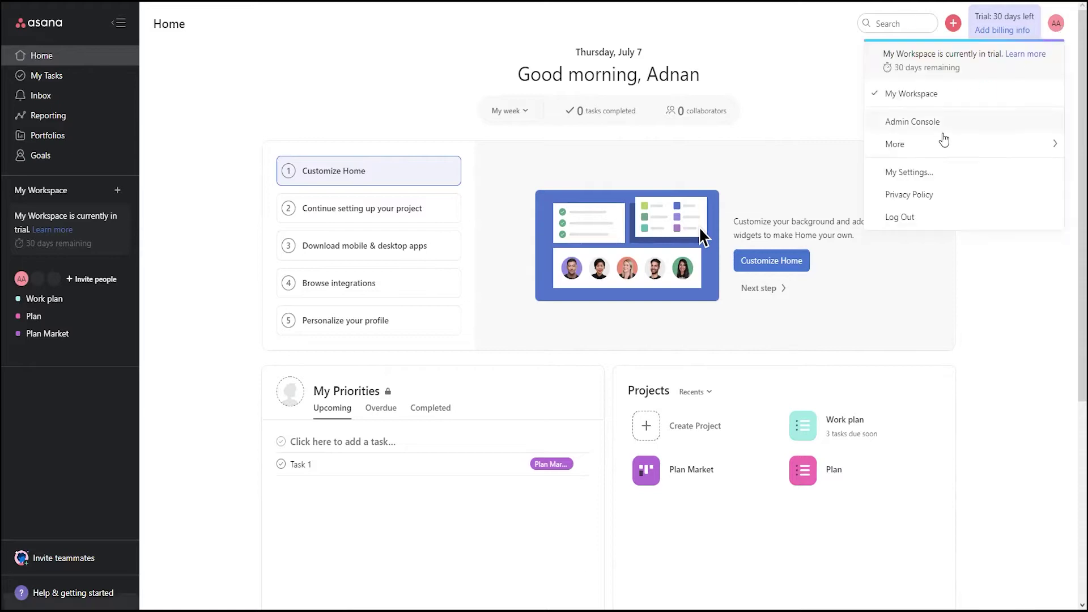
click(407, 60)
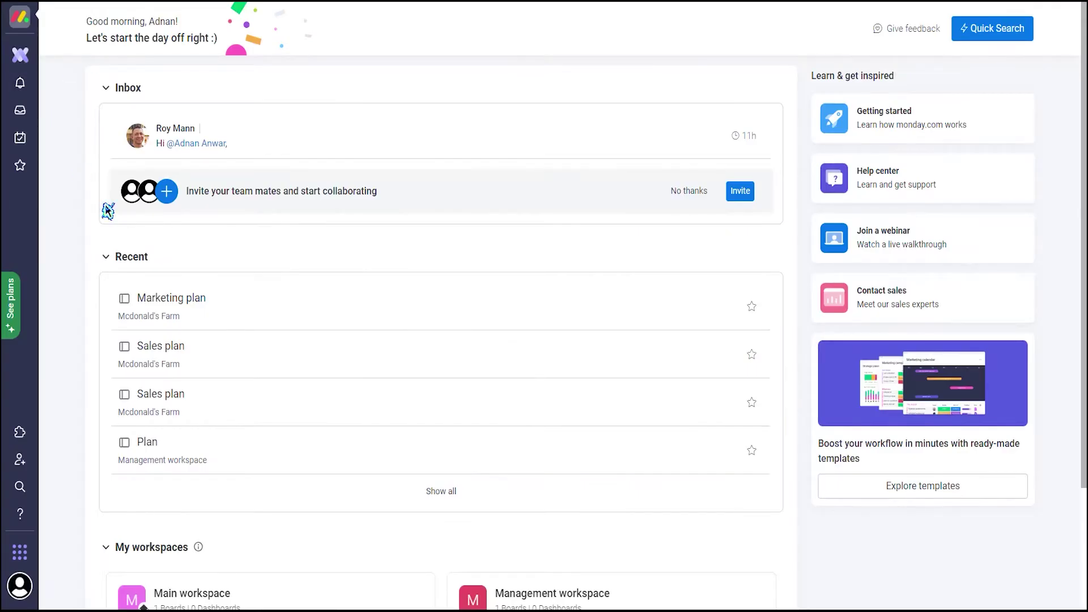
click(555, 297)
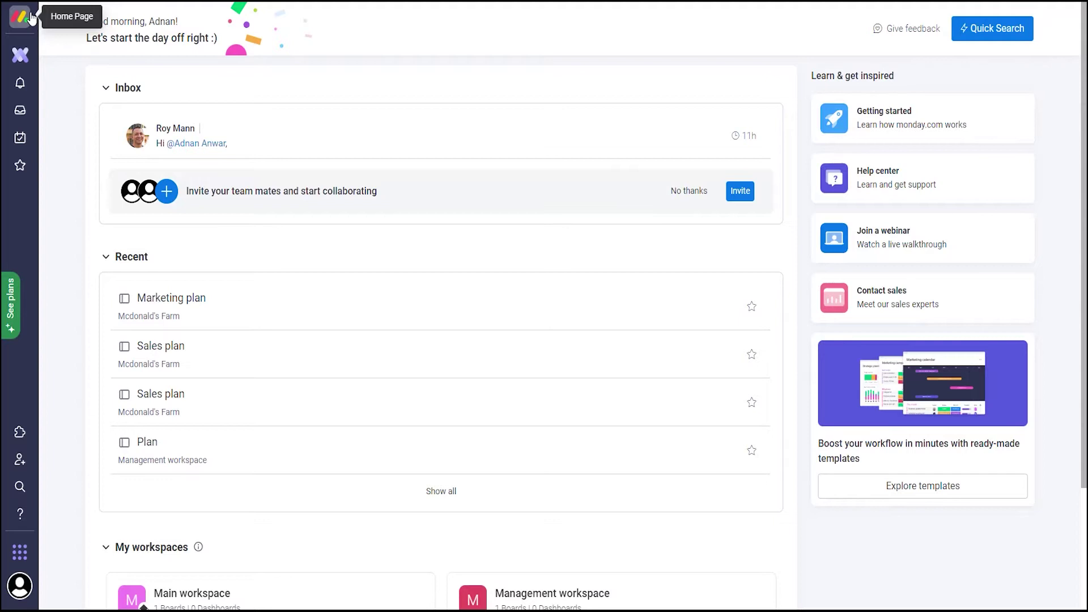
In the work management view, start a new workspace from the workspace list, then cancel the form.
click(21, 56)
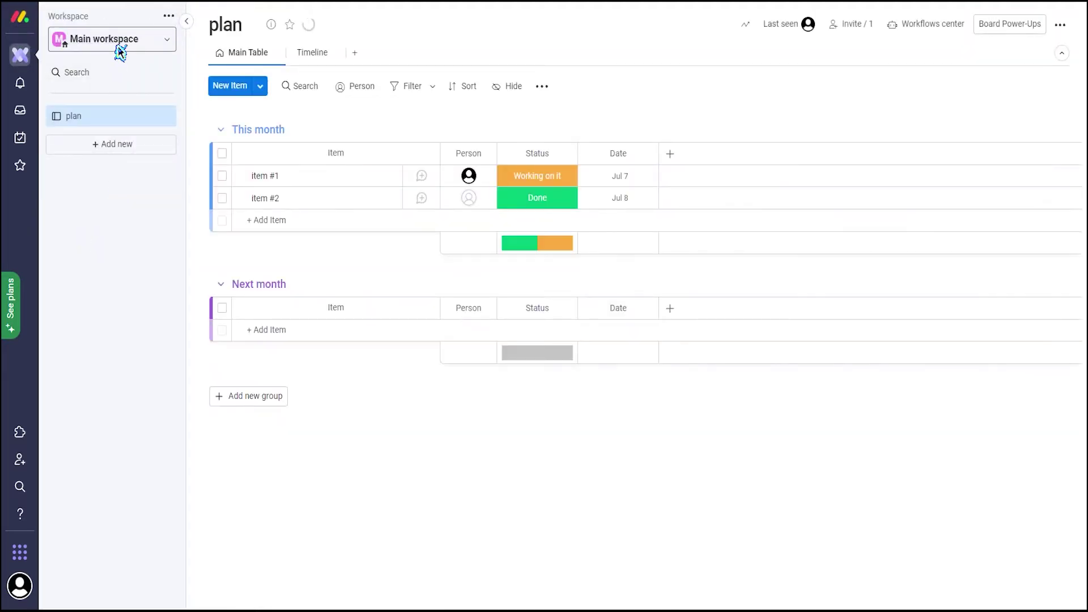
click(120, 48)
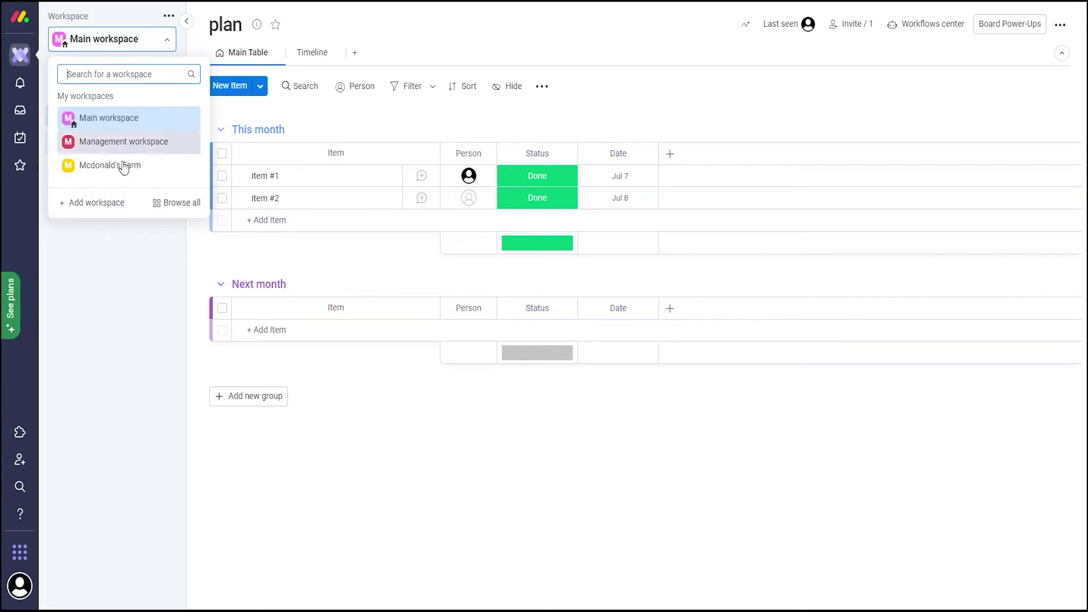
click(133, 216)
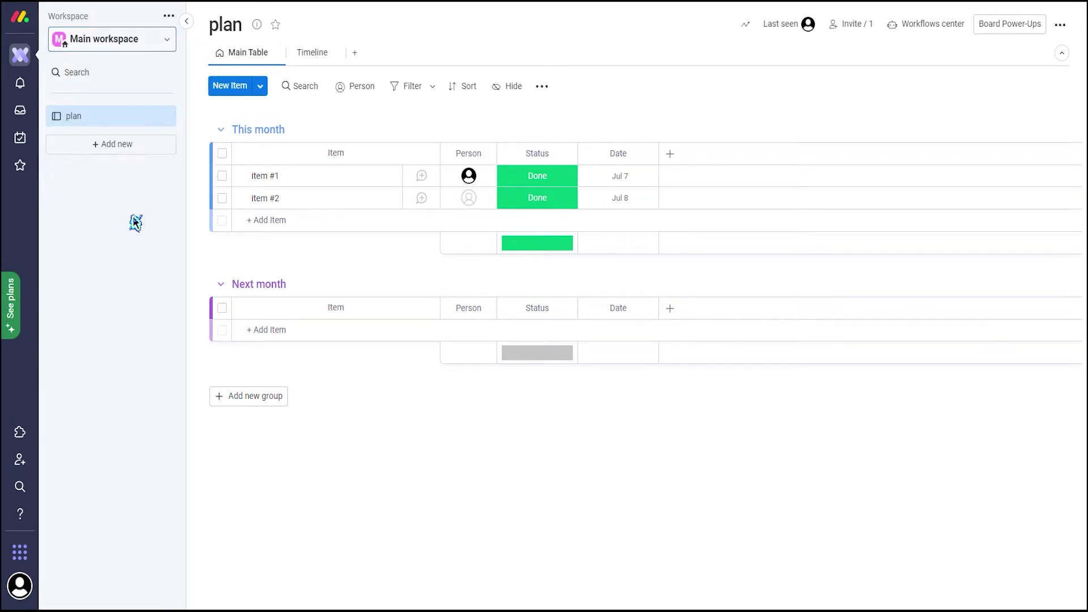
click(102, 49)
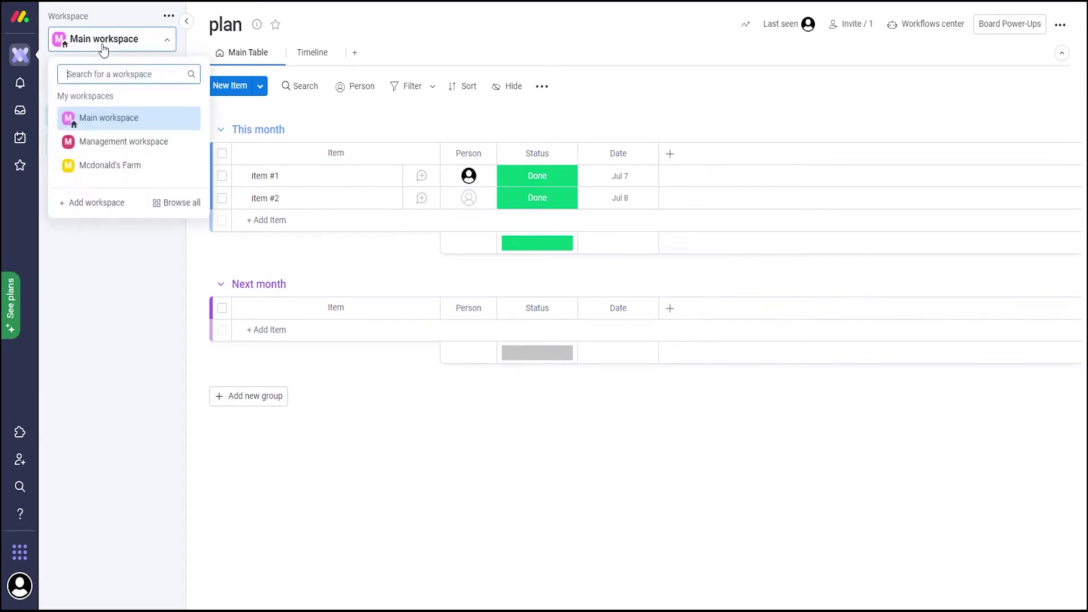
click(100, 198)
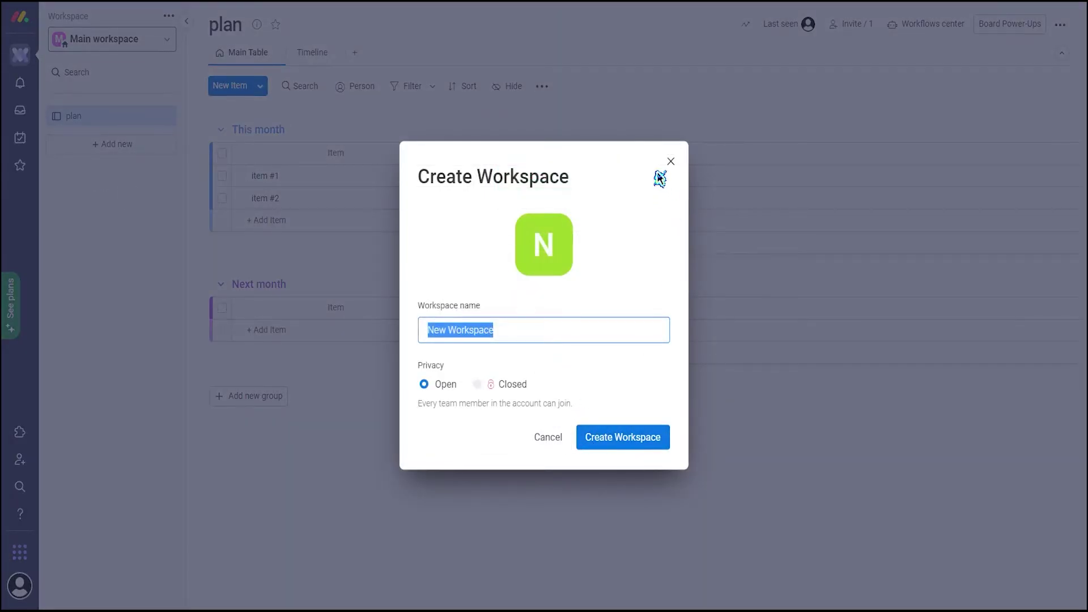
click(671, 162)
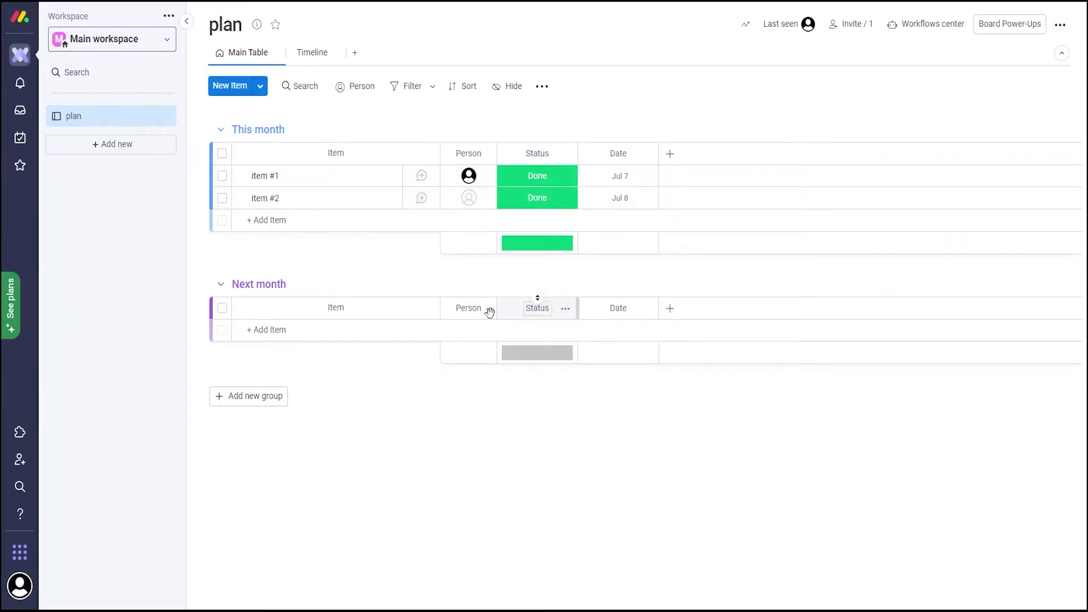
Switch to the Management workspace, then return to Mcdonald's Farm via the workspace list.
click(124, 46)
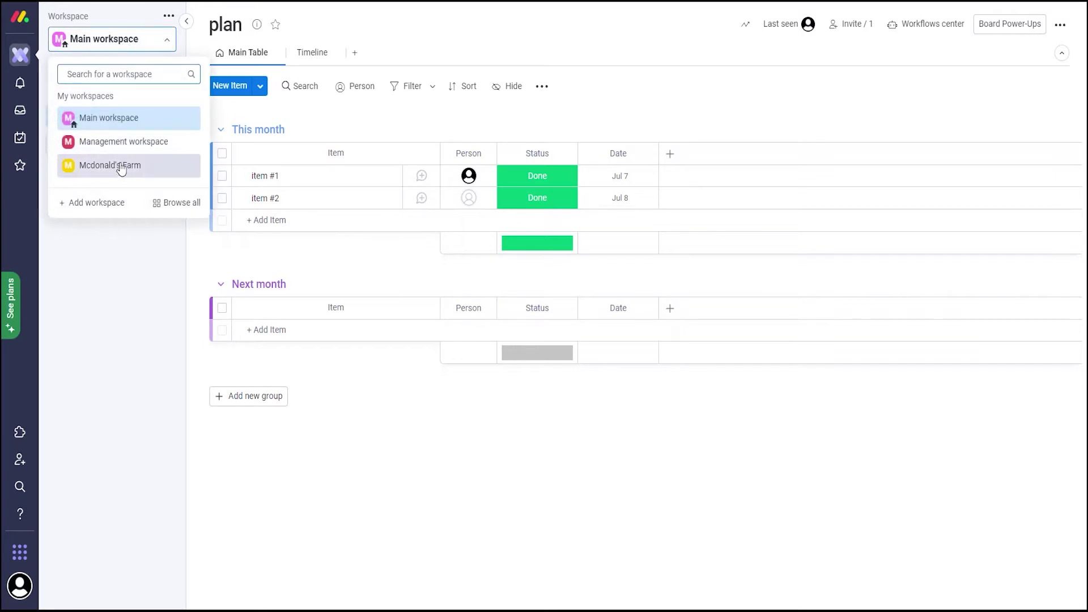
click(126, 149)
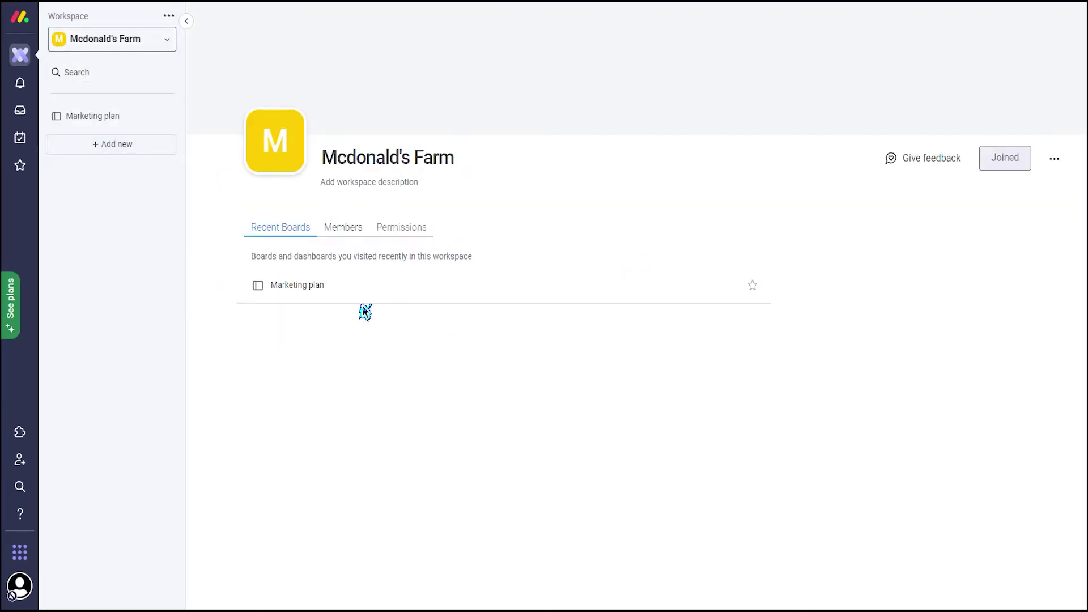
click(121, 38)
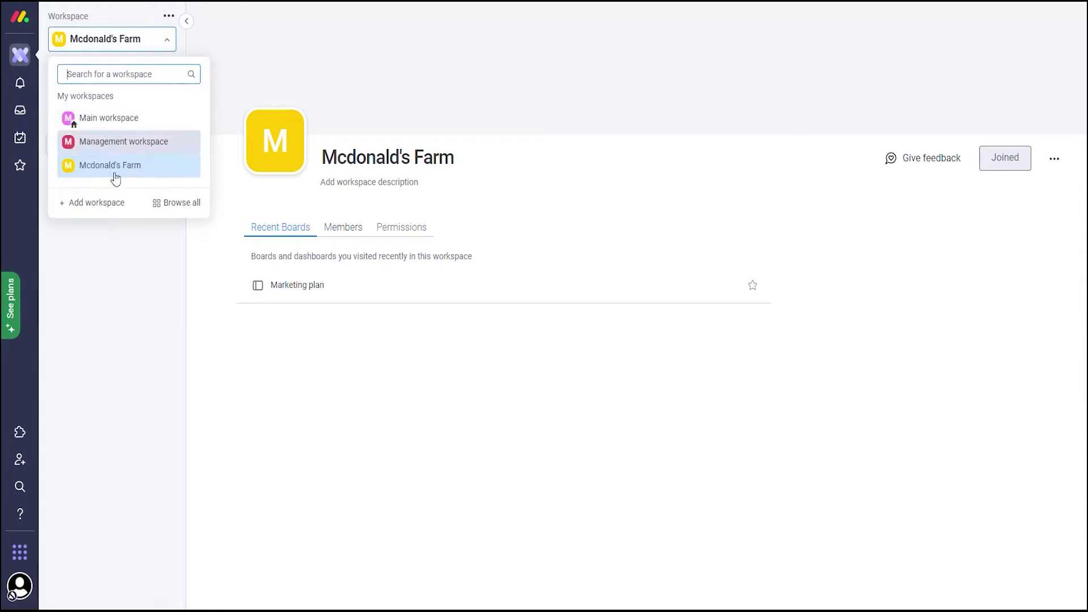
click(284, 360)
click(148, 39)
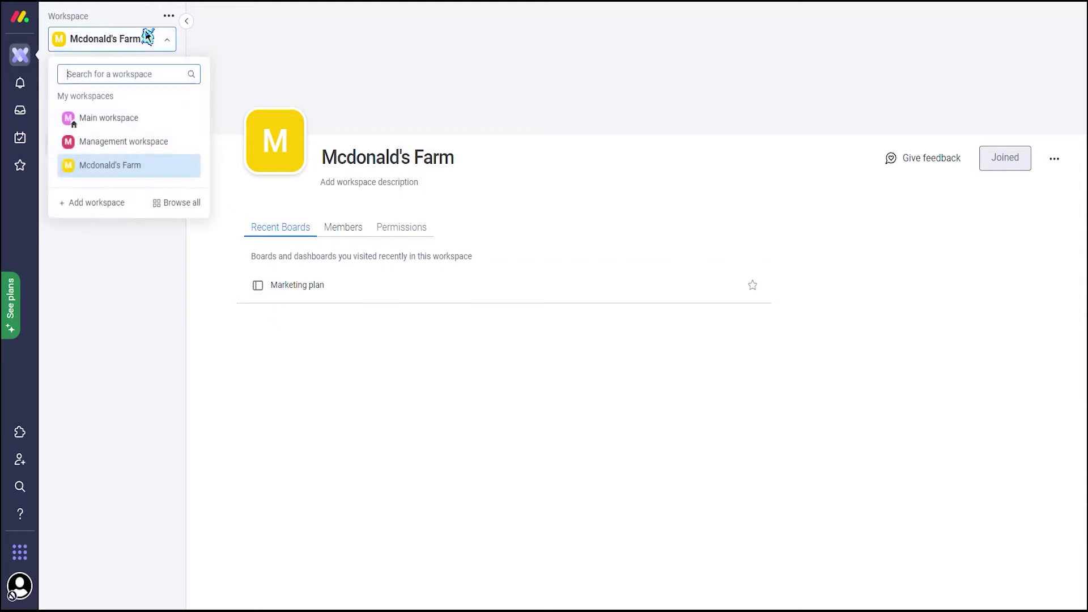
click(154, 170)
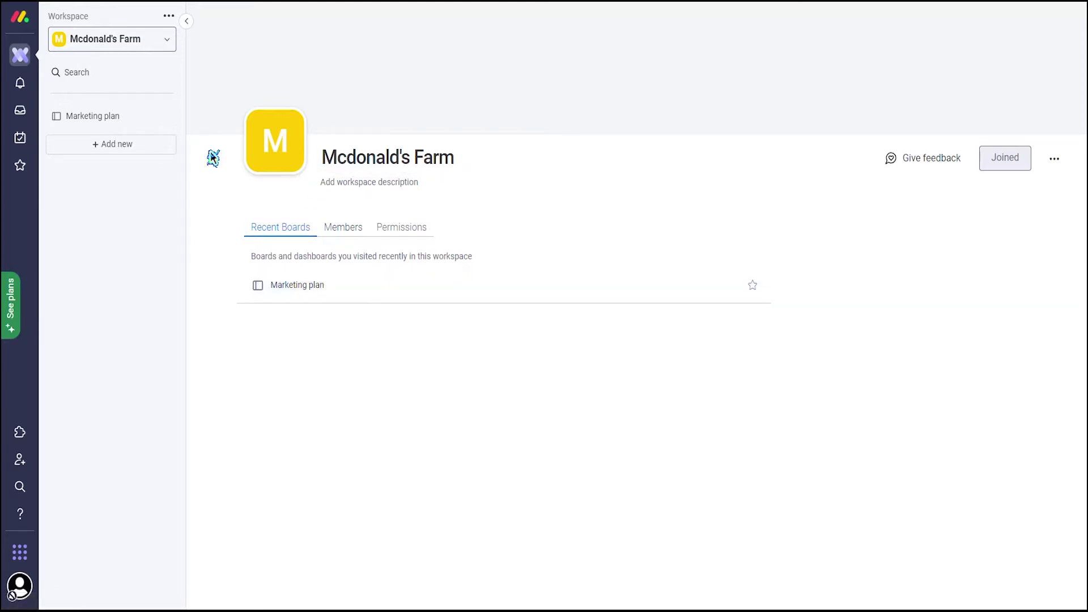
Toggle between Management and Mcdonald's Farm again, and preview the add-new options without choosing one.
click(168, 47)
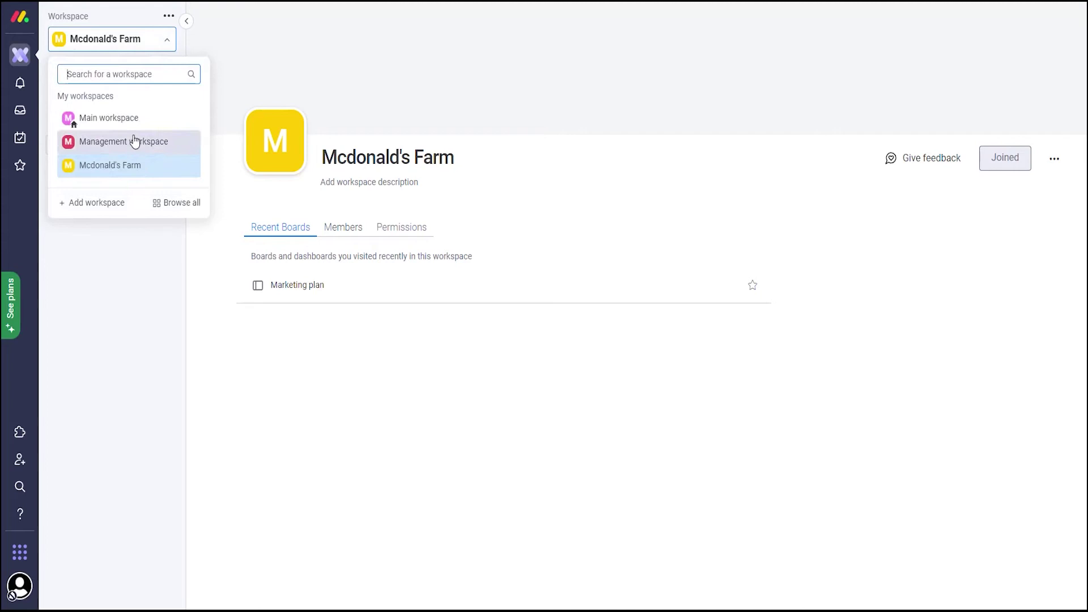
click(134, 167)
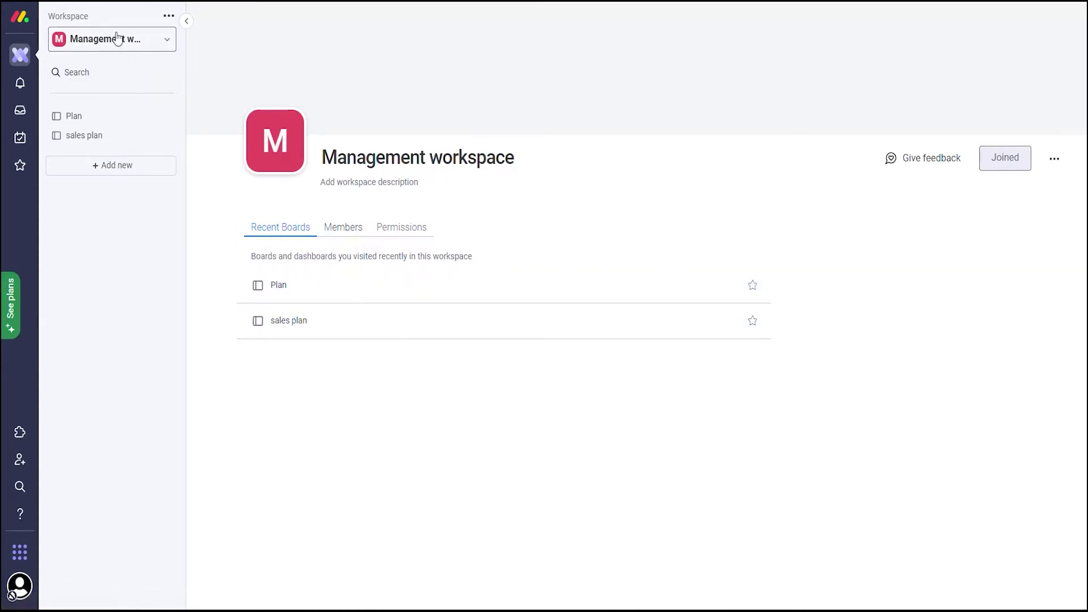
click(117, 37)
click(143, 163)
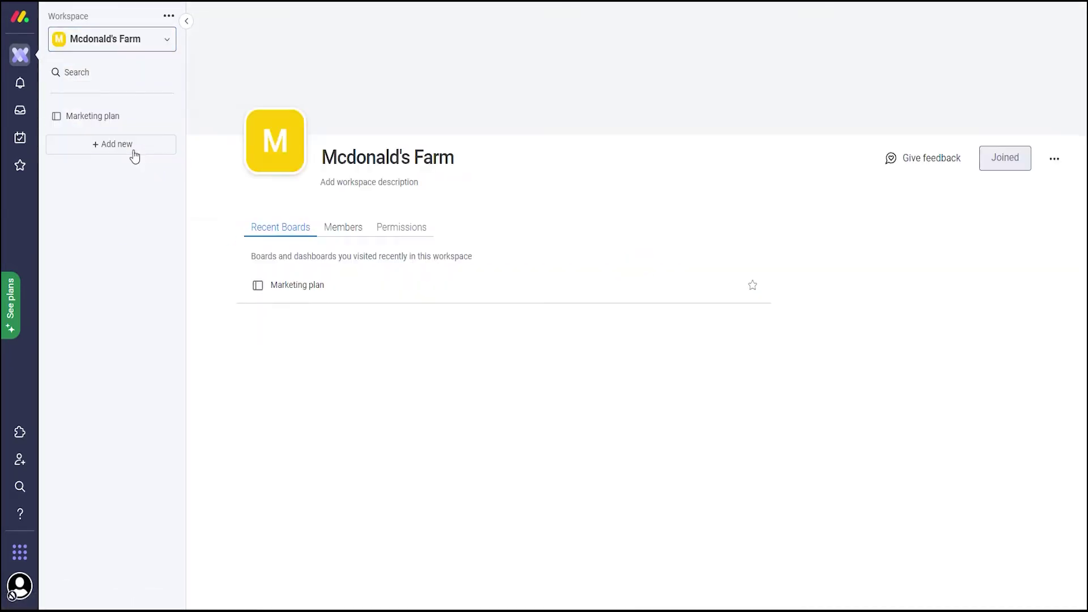
click(134, 149)
click(157, 181)
Open the Marketing plan board and check Item 2's status, leaving it Done.
click(338, 281)
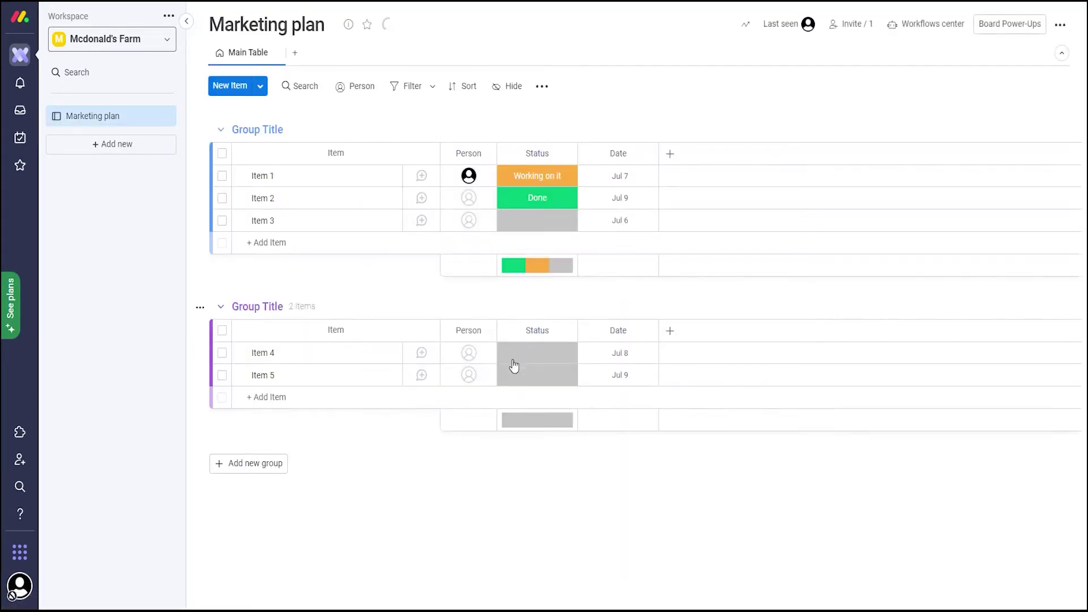
click(531, 198)
click(530, 198)
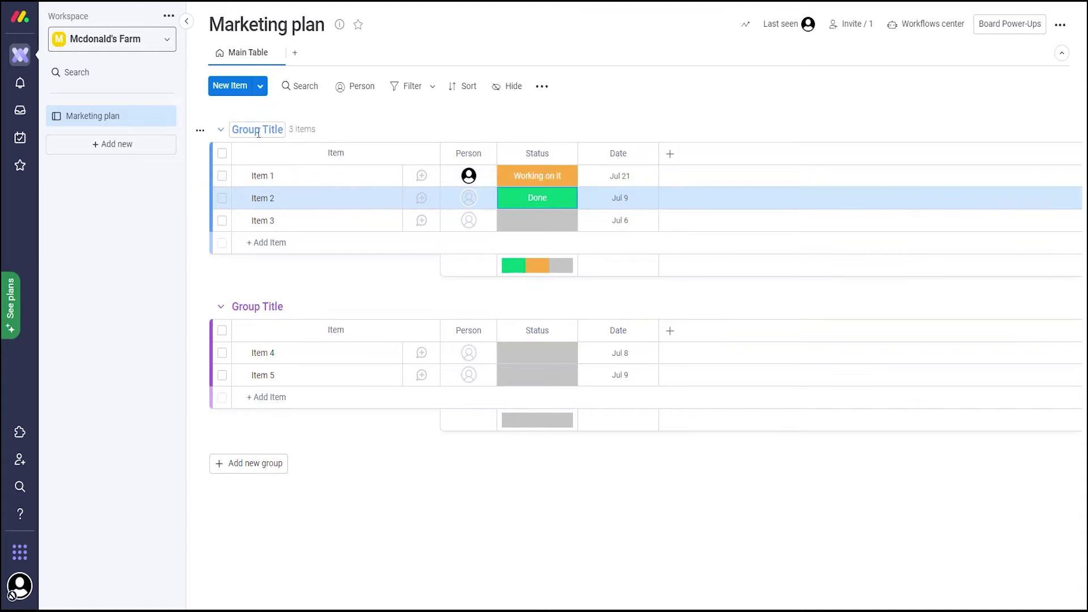
click(423, 461)
Start a new board from Add new and begin naming it with 'S'.
click(137, 151)
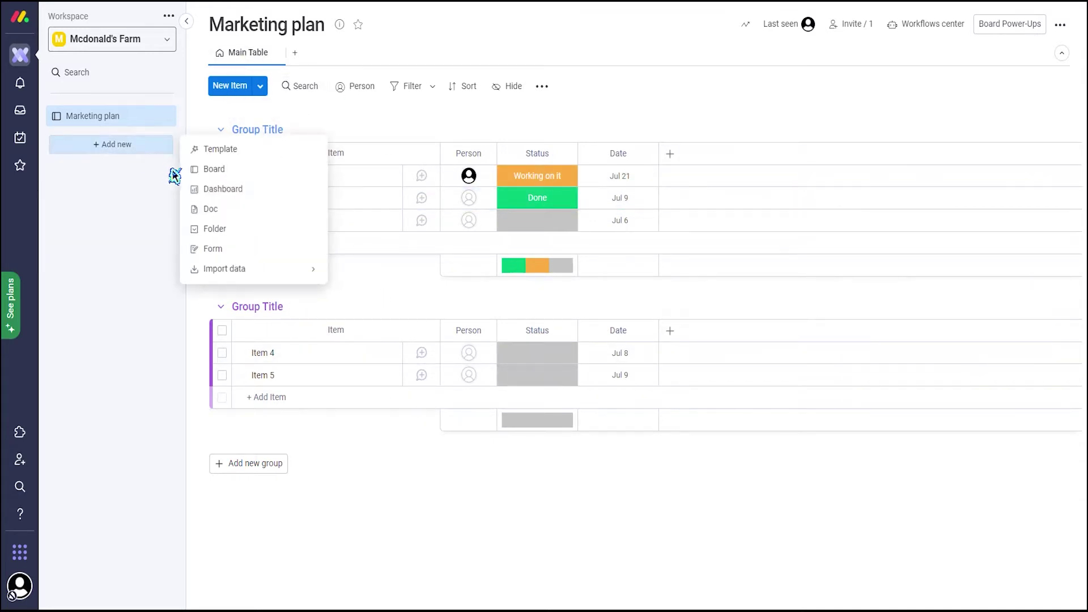
click(226, 177)
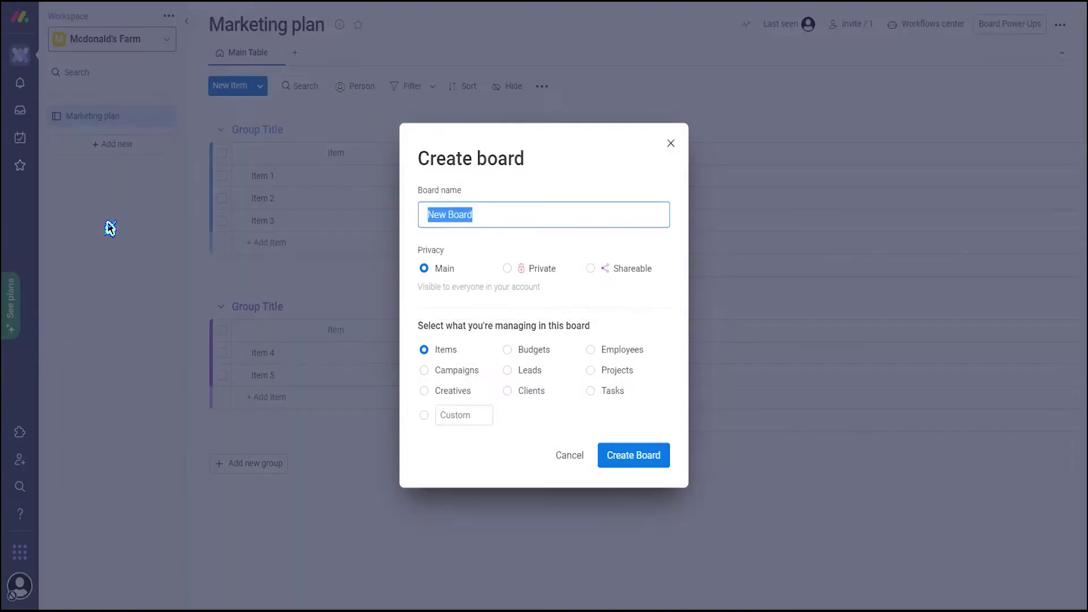
click(500, 218)
text(S)
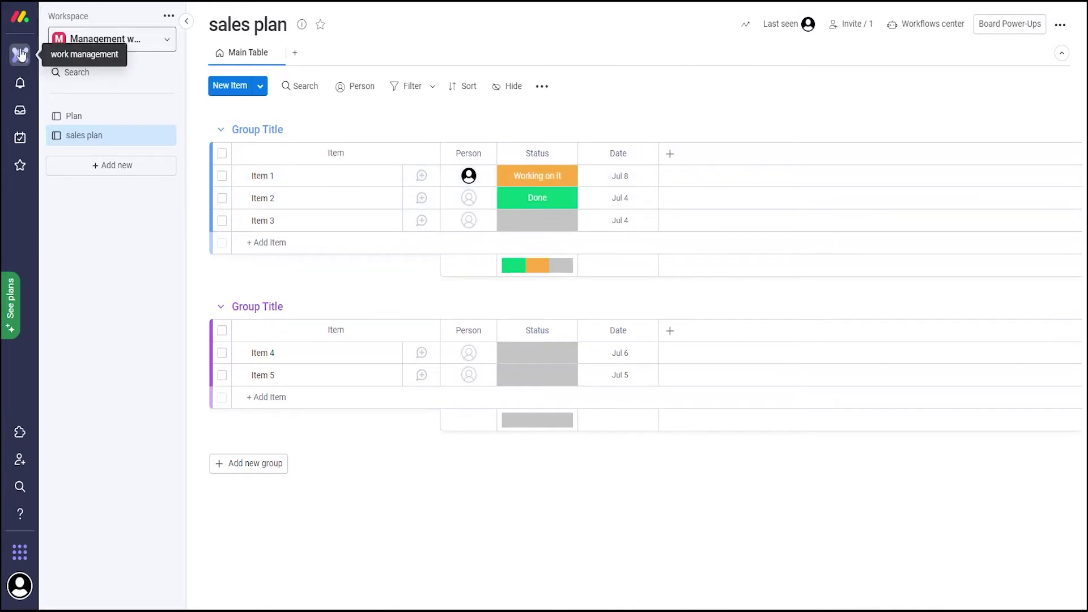
Check notifications and the Inbox, then go to the My Work overview.
click(19, 84)
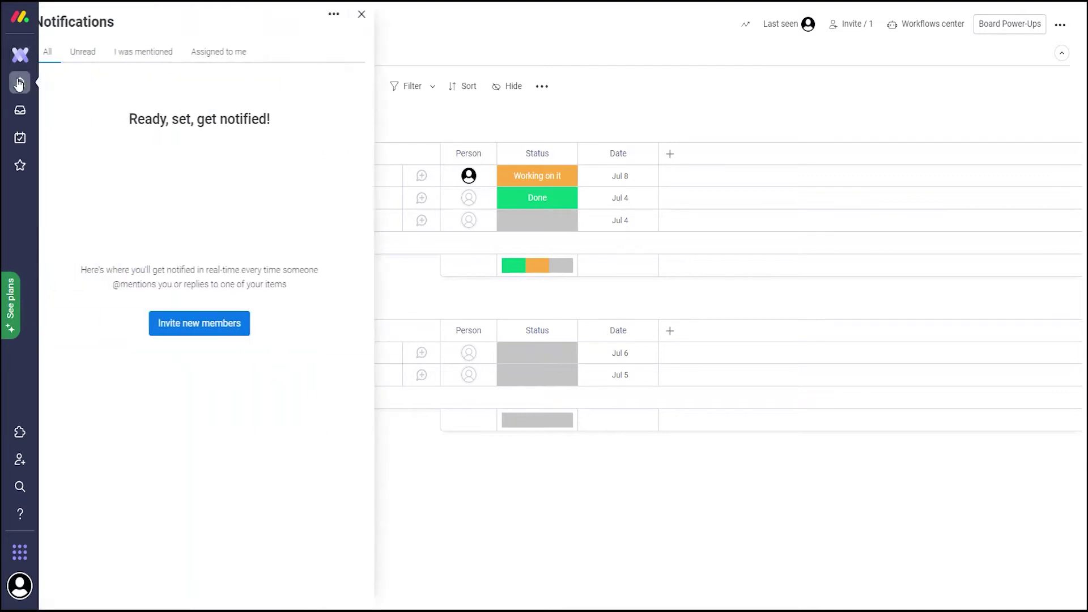
click(17, 111)
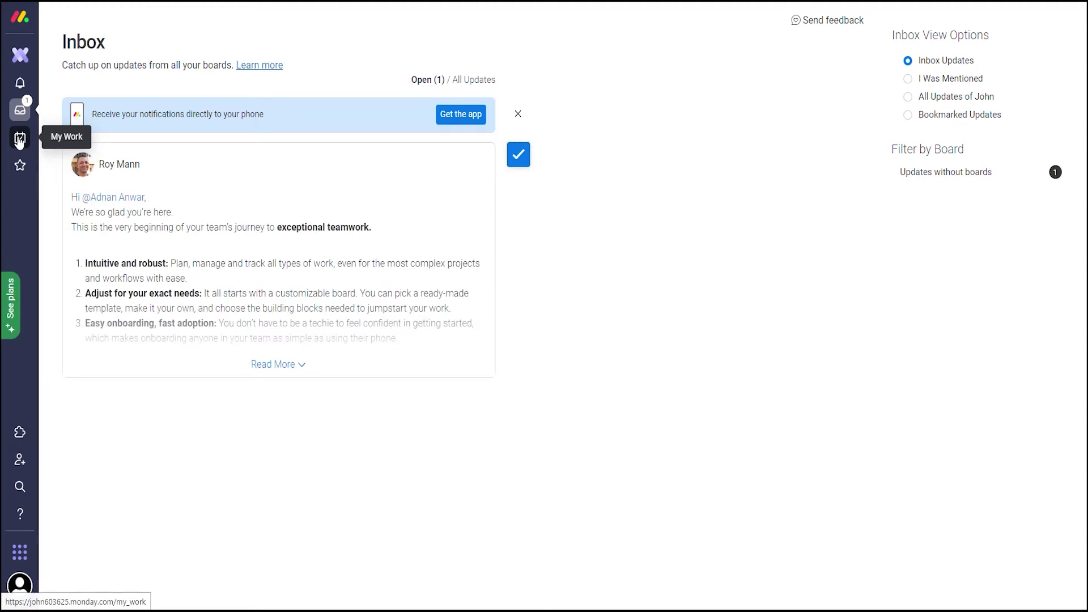
click(19, 141)
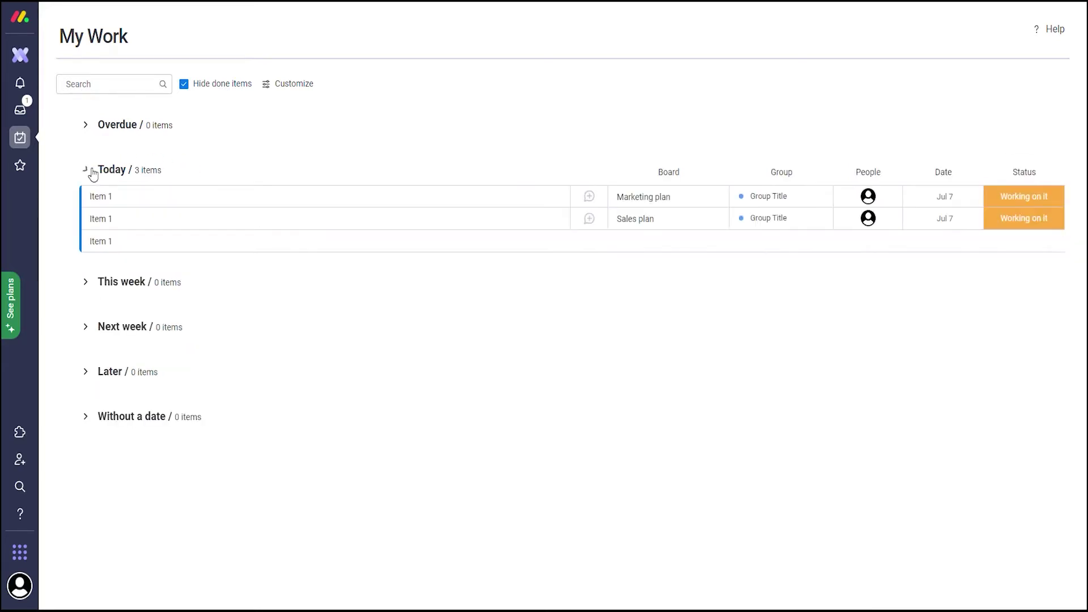
Mark the second item on My Work as Done.
right_click(1018, 201)
click(1053, 222)
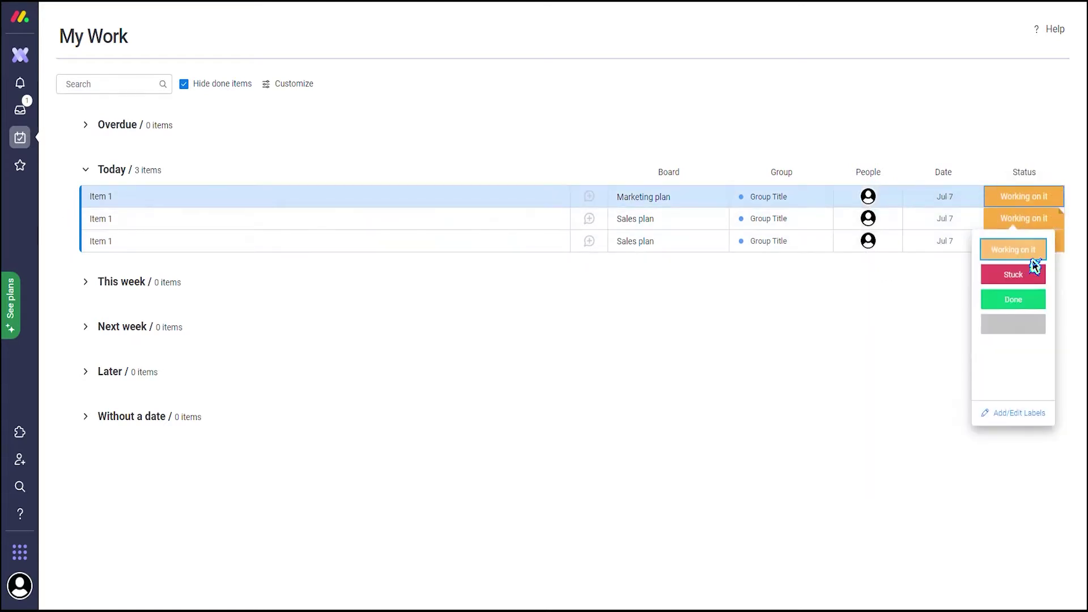
click(1006, 299)
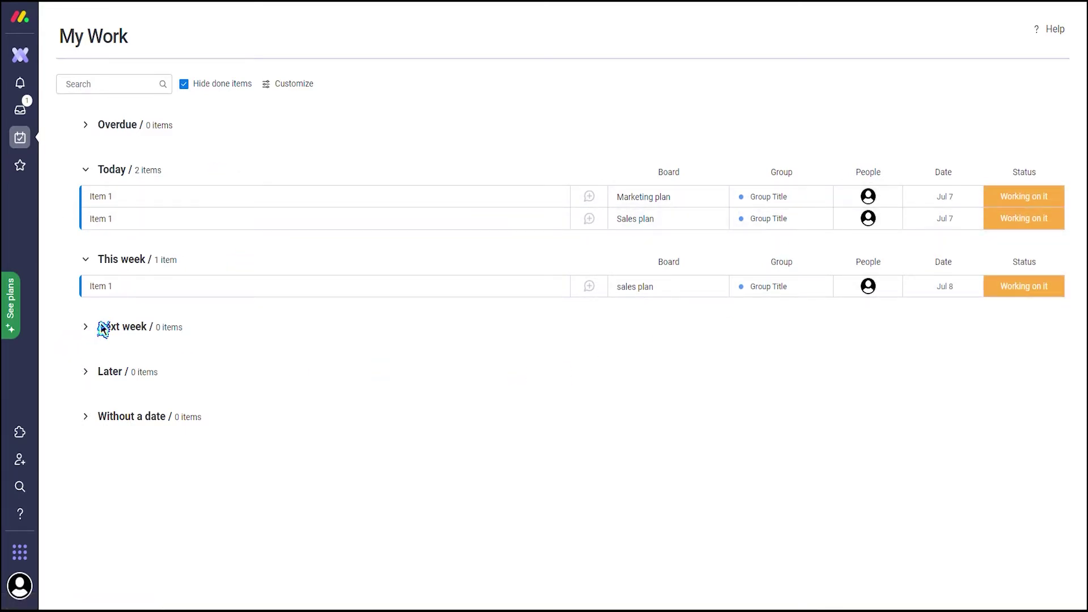
Move Item 1's date to the 21st and expand the Later group to show it.
click(954, 202)
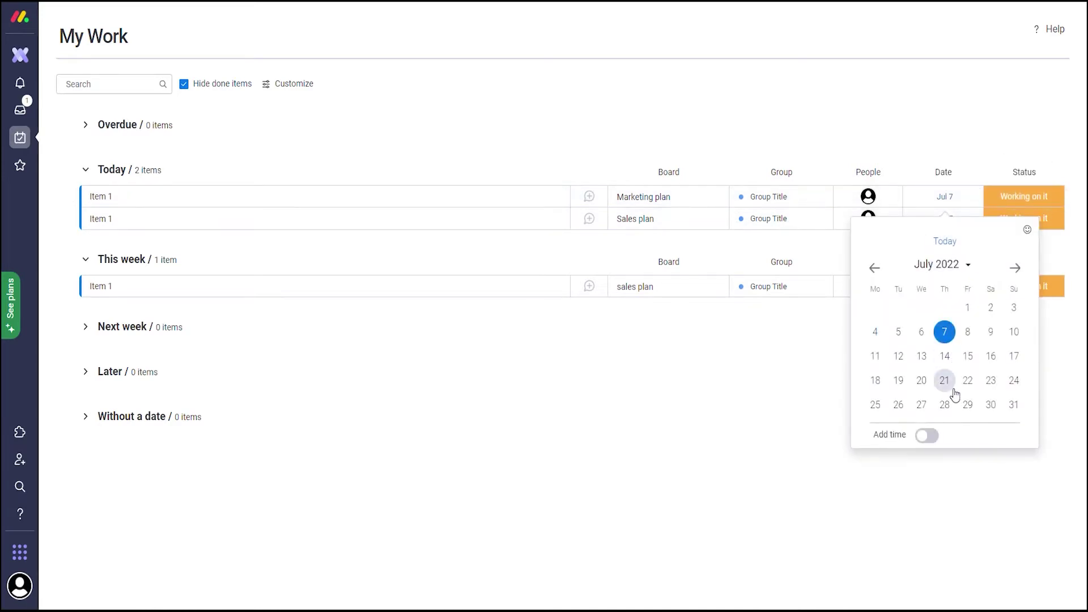
click(952, 391)
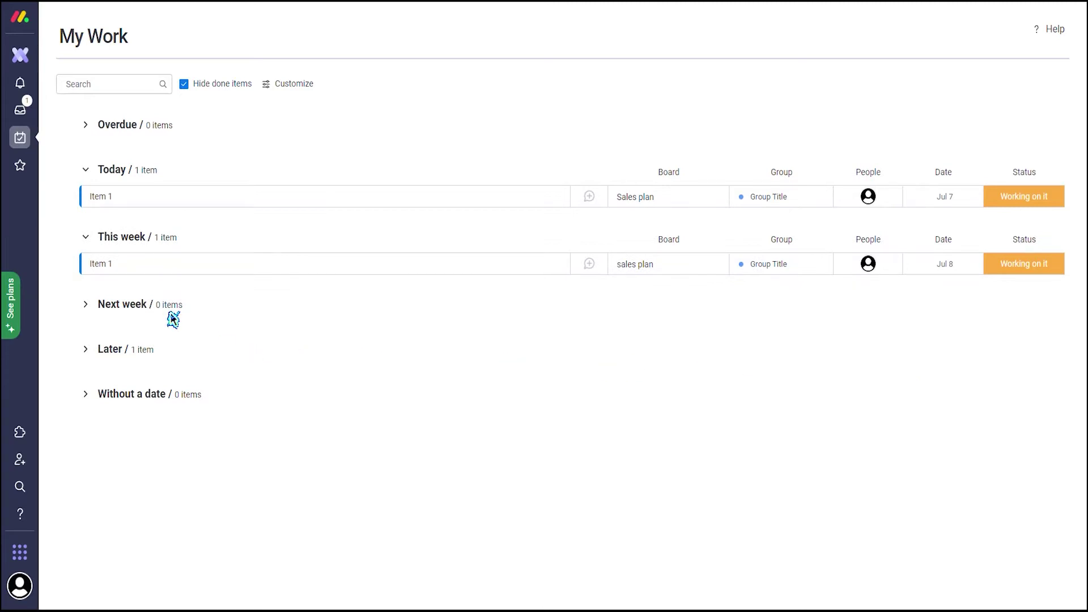
click(85, 357)
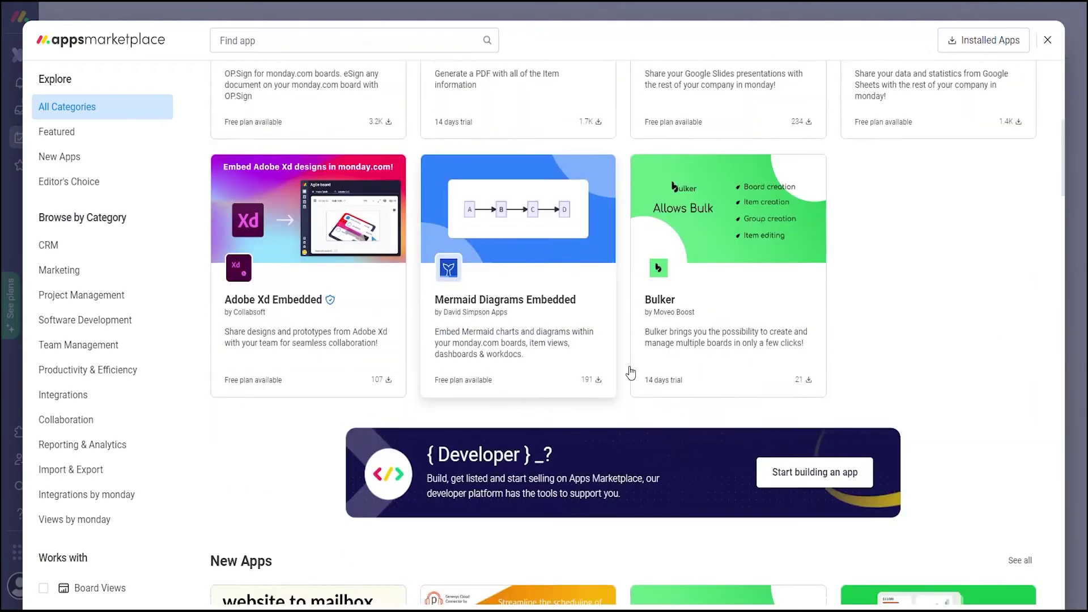
scroll(419, 369, up, 3)
scroll(418, 369, down, 6)
scroll(419, 370, up, 10)
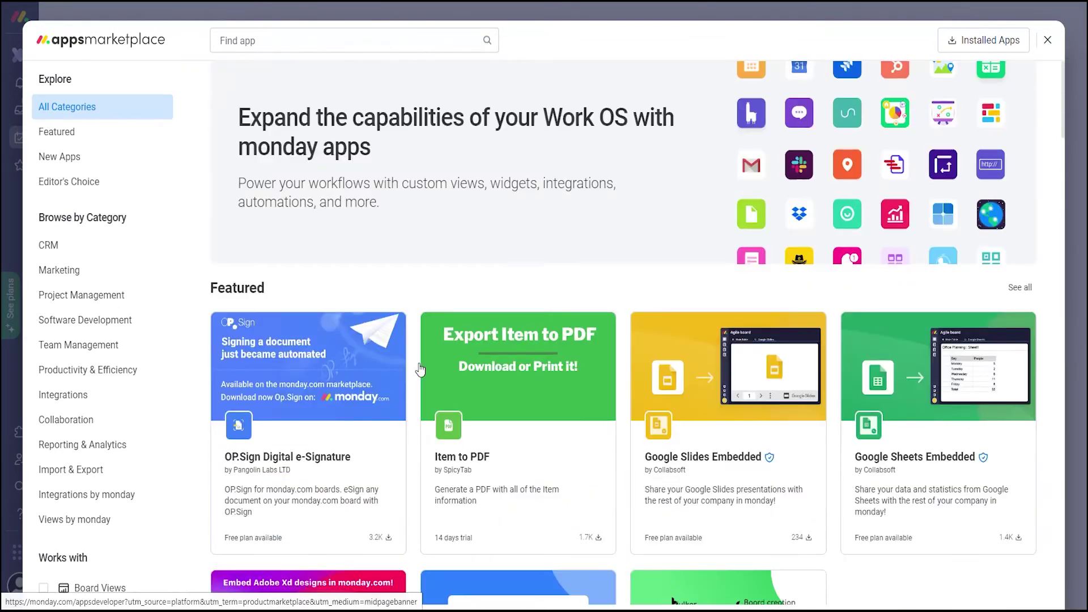
scroll(419, 369, down, 20)
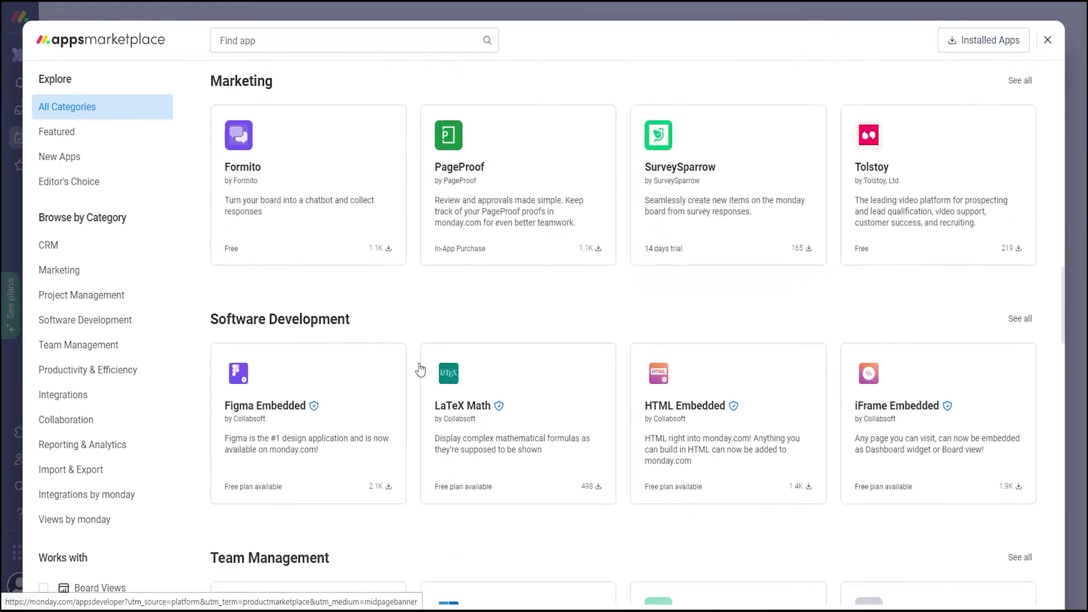
scroll(420, 370, up, 12)
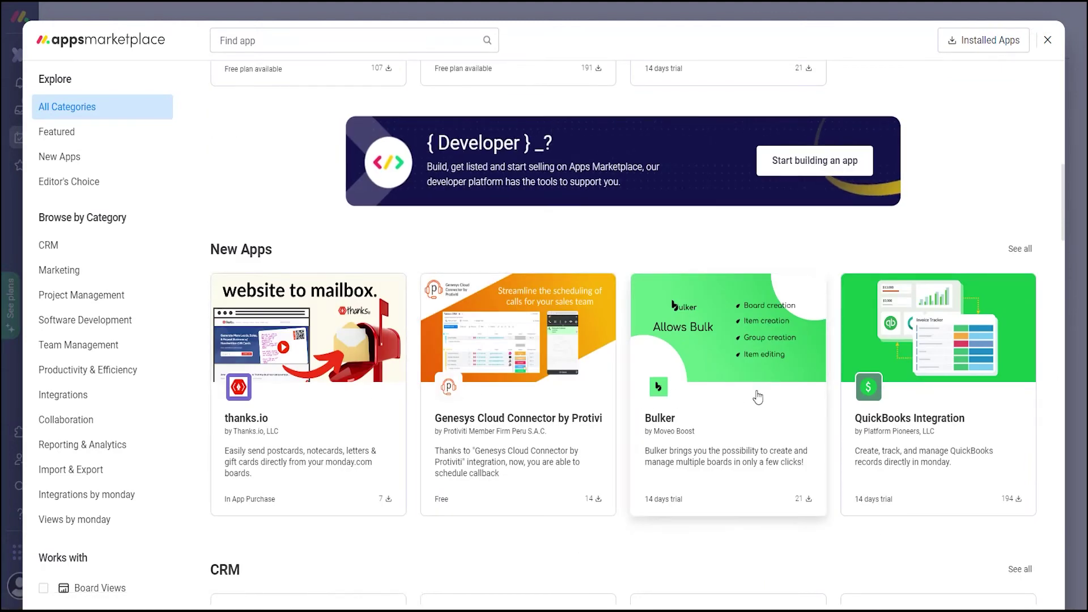
scroll(254, 403, down, 5)
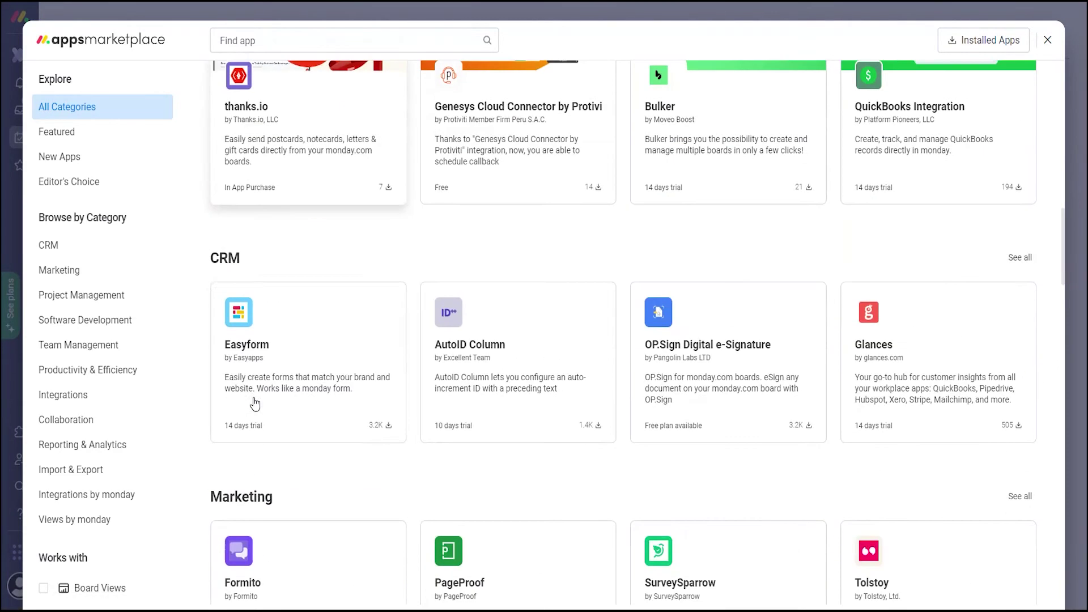
scroll(922, 372, down, 2)
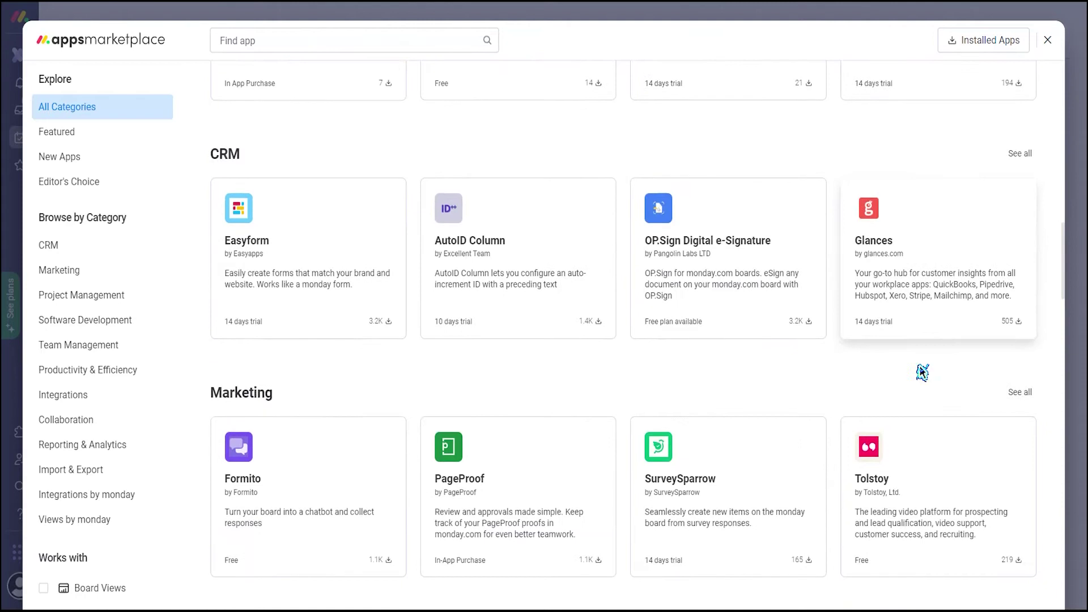
click(1047, 40)
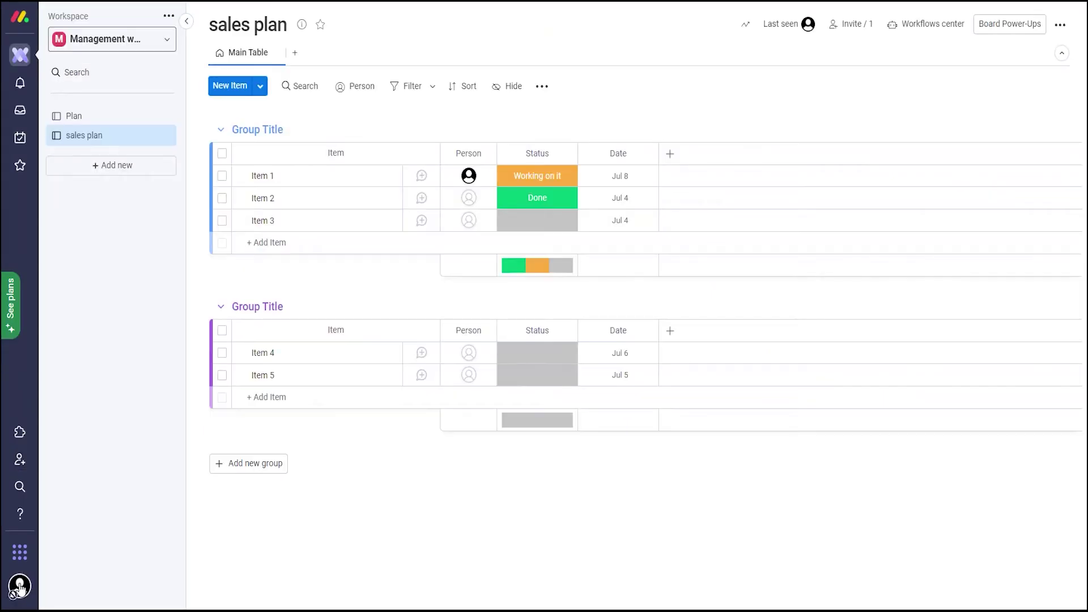
Open the account menu from the avatar at the bottom-left.
click(20, 585)
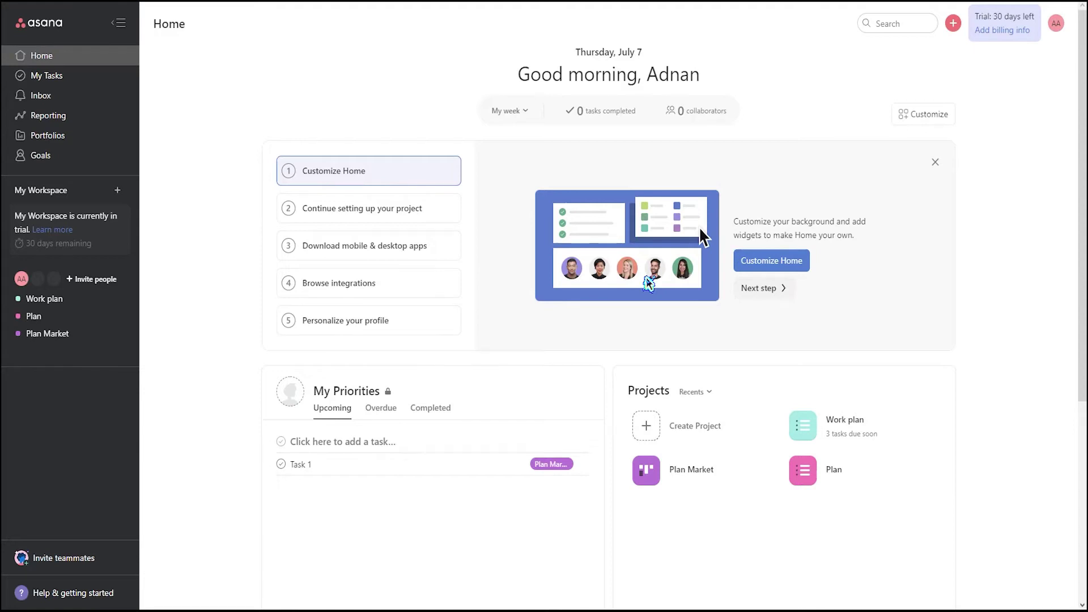
In My Tasks, view Task 1's details, then add a new section named 'Today'.
click(80, 76)
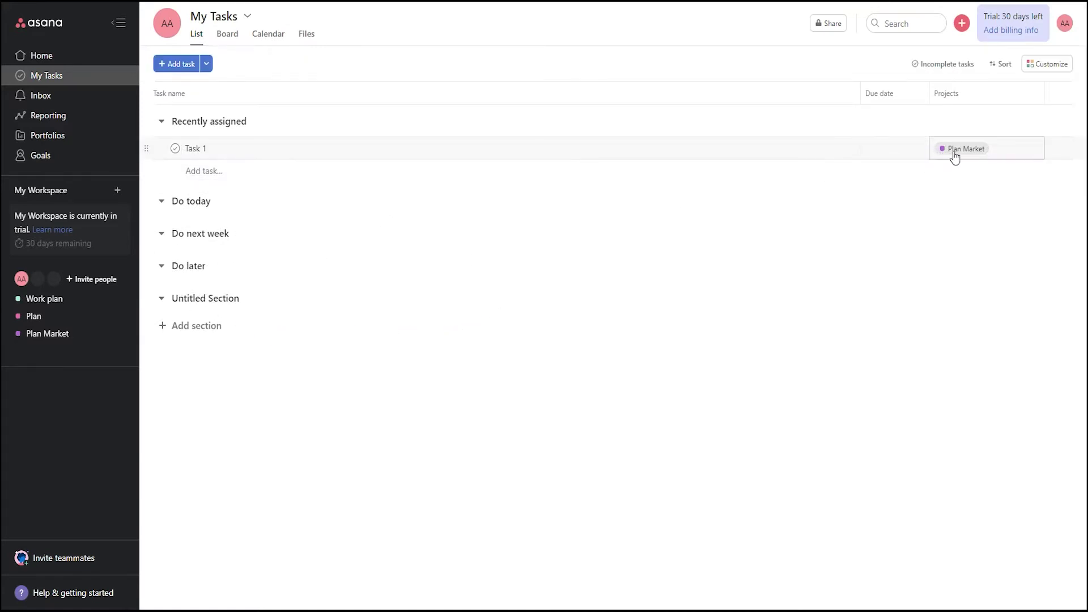
click(323, 159)
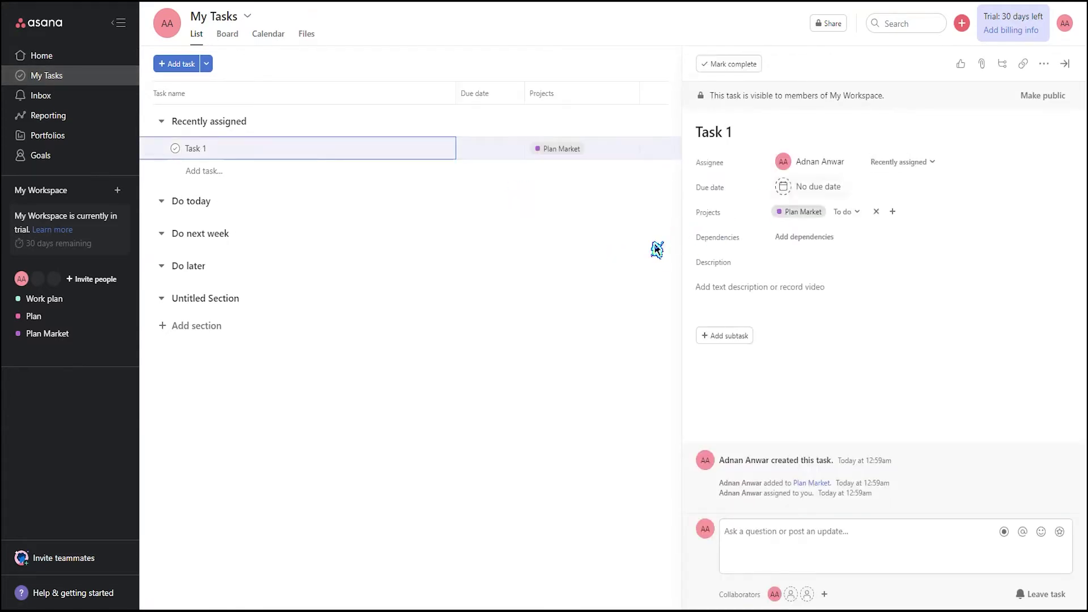
click(1067, 69)
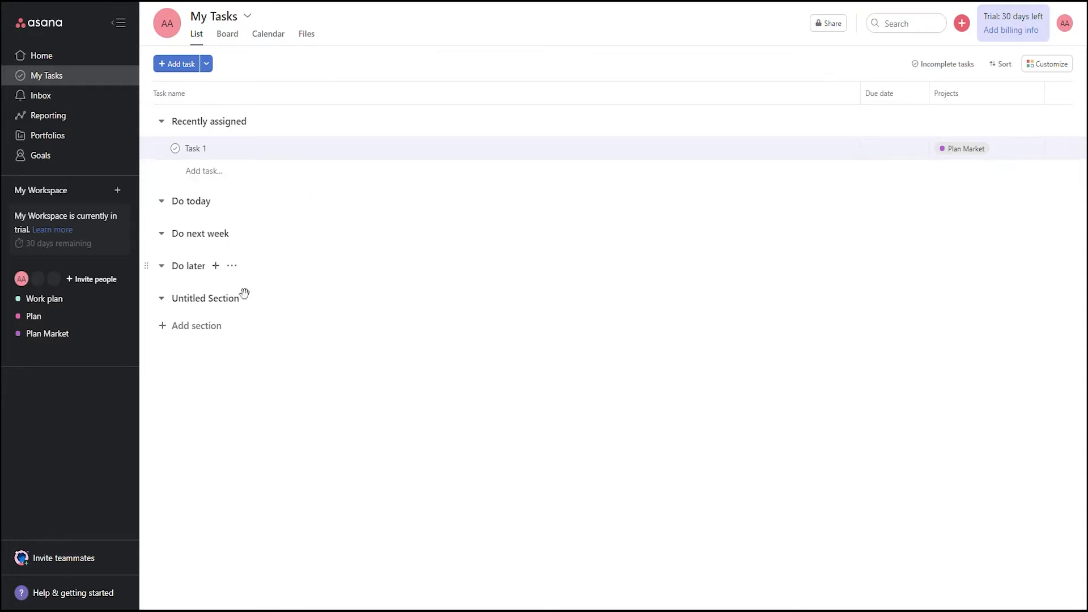
click(195, 334)
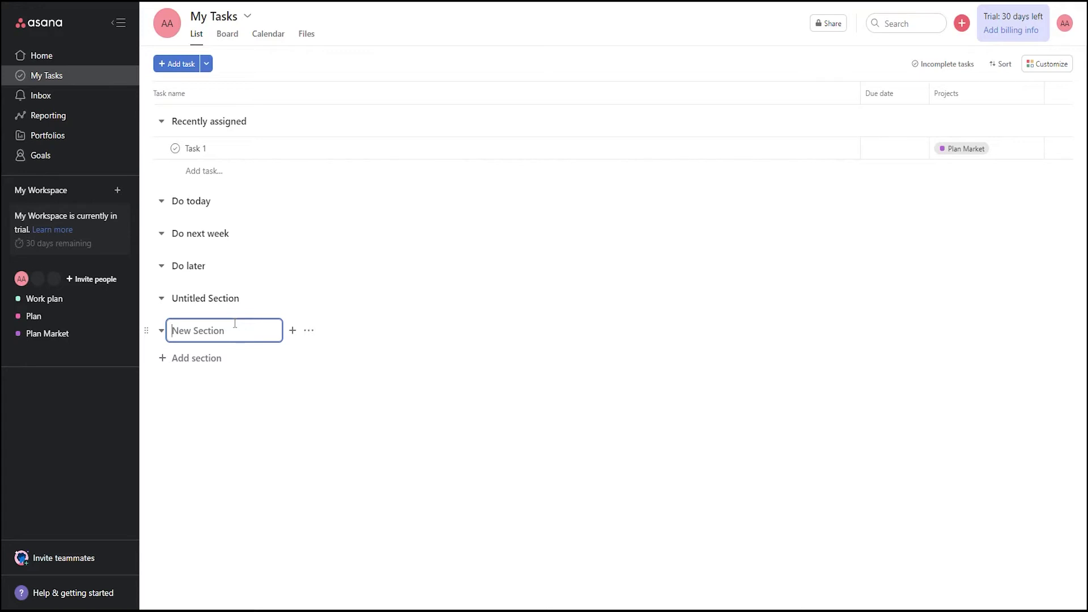
text(Today)
key(Return)
click(500, 261)
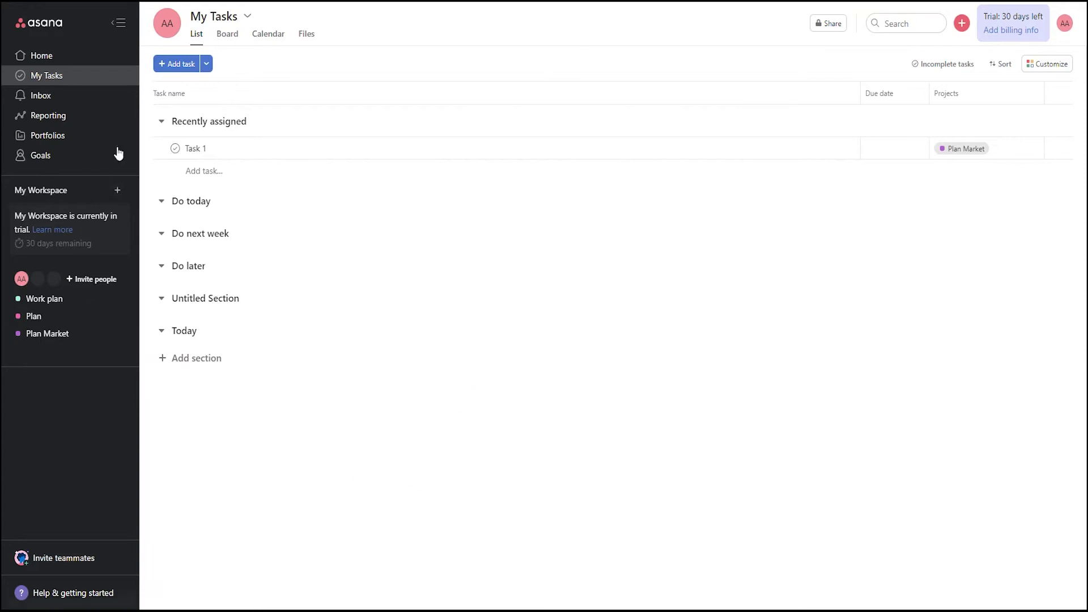
Look through the Inbox with its introduction, then the Reporting and Portfolios pages.
click(85, 98)
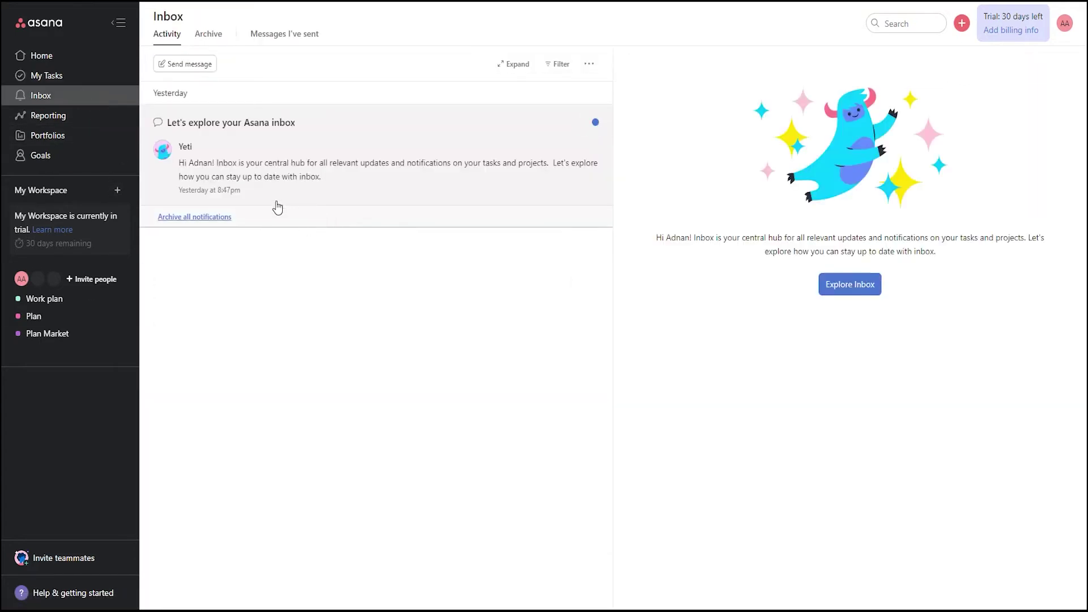
click(832, 285)
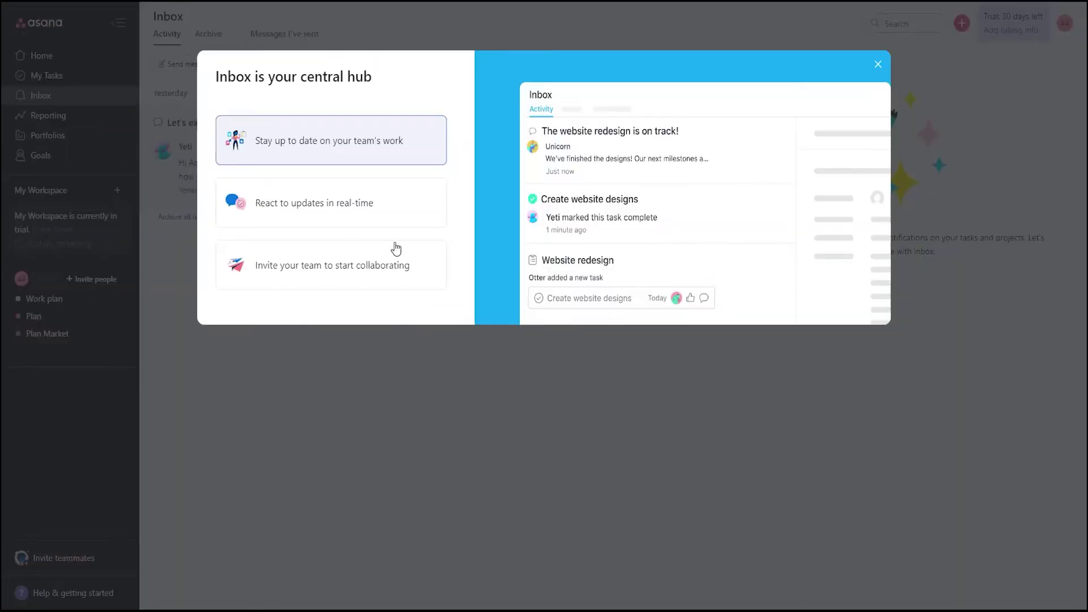
click(877, 64)
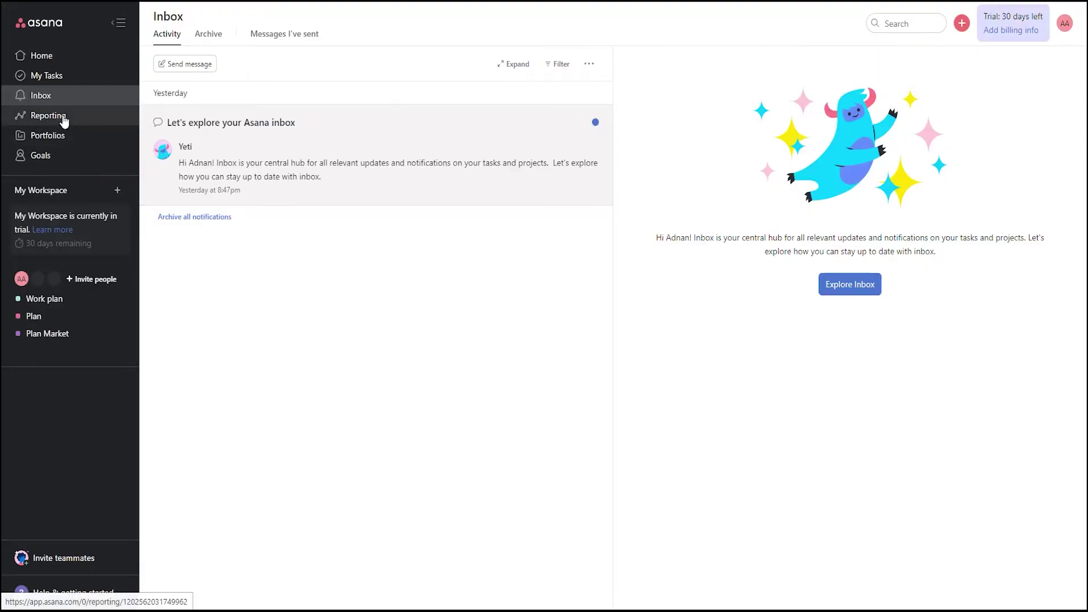
click(62, 119)
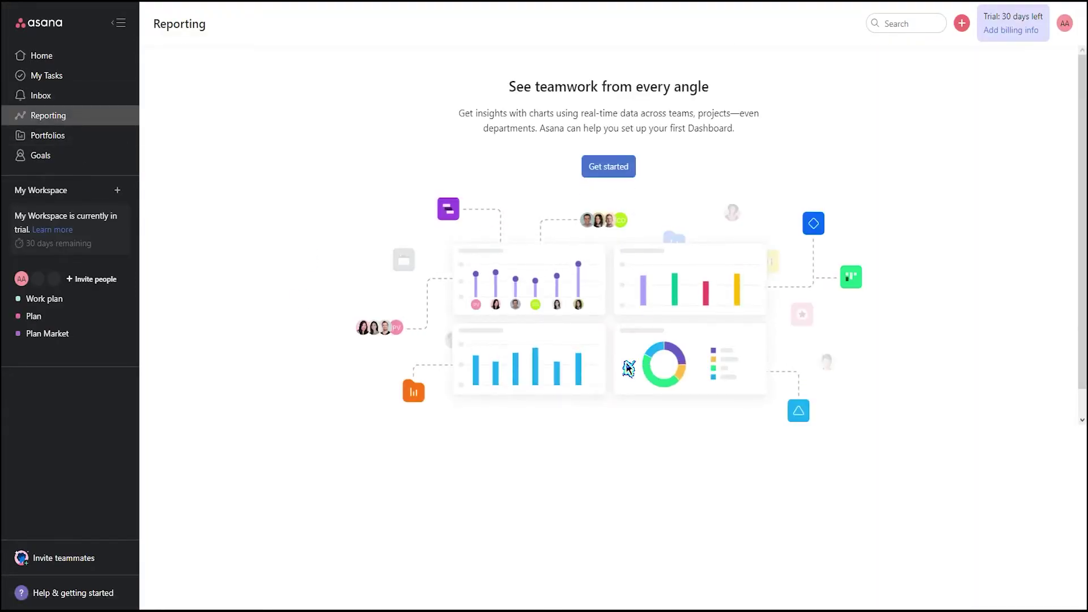
click(68, 136)
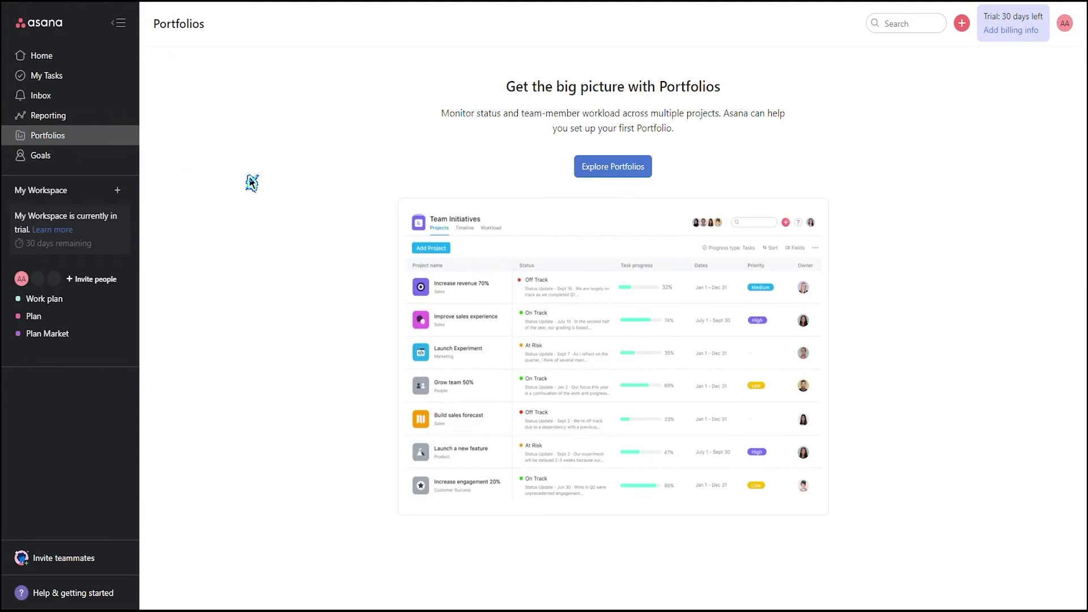
On Goals, open the company goal form, check member options, and close without saving.
click(66, 159)
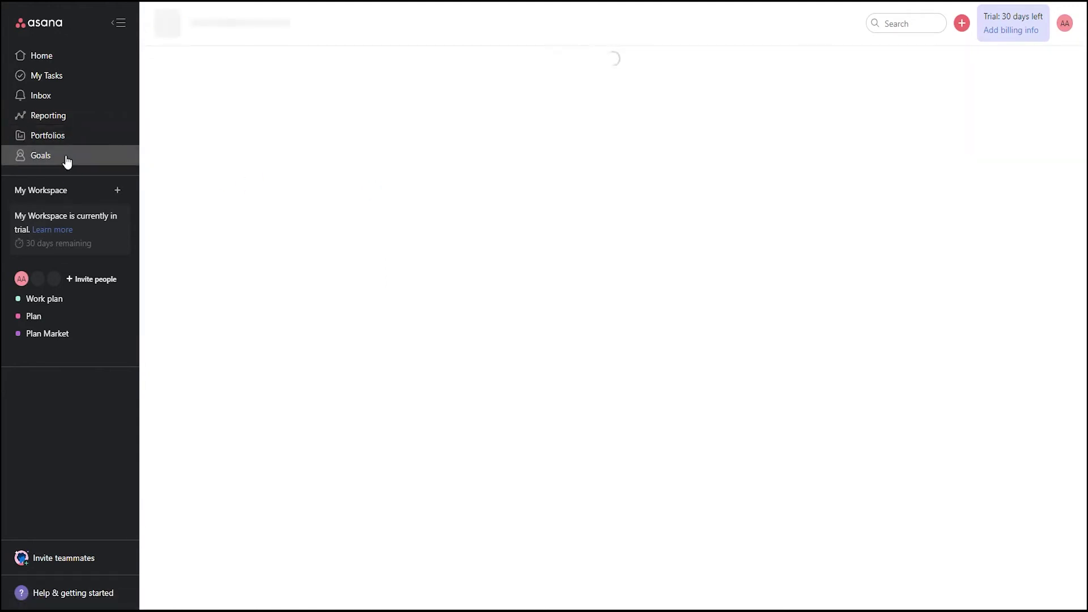
click(626, 168)
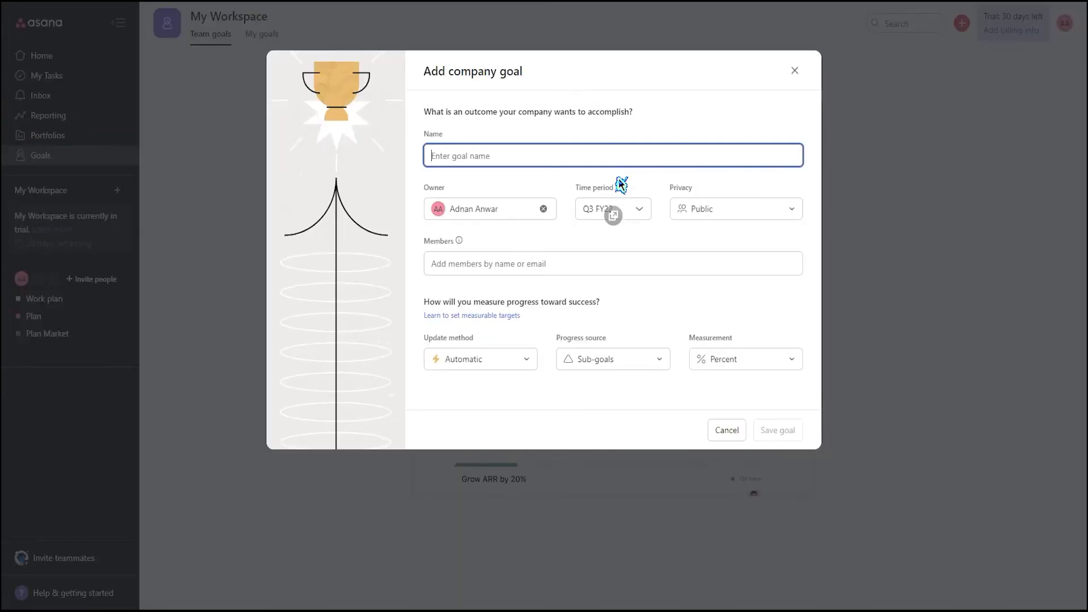
click(469, 171)
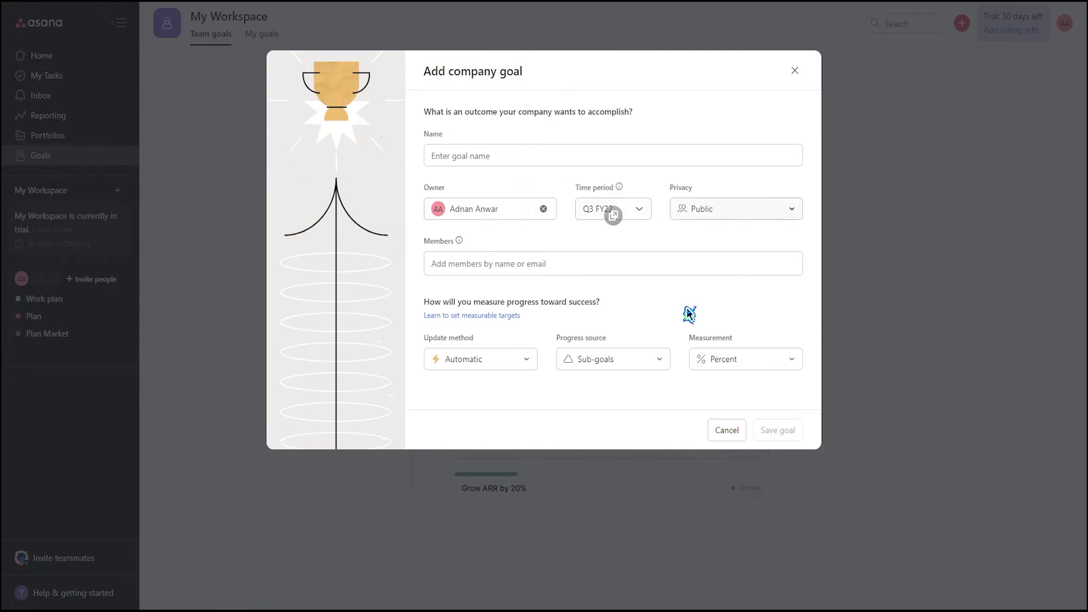
click(536, 271)
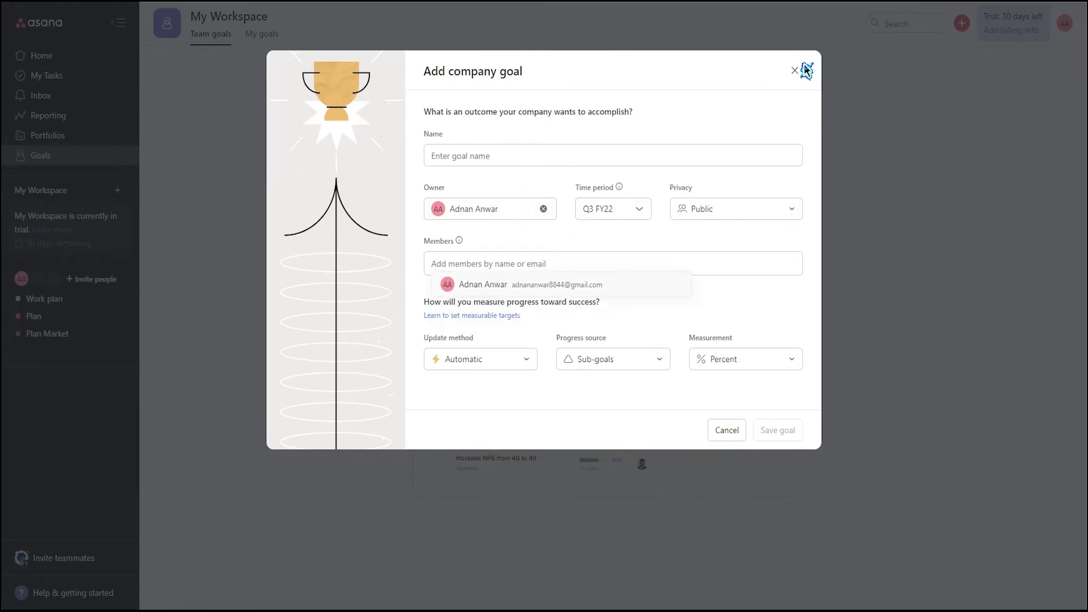
click(804, 71)
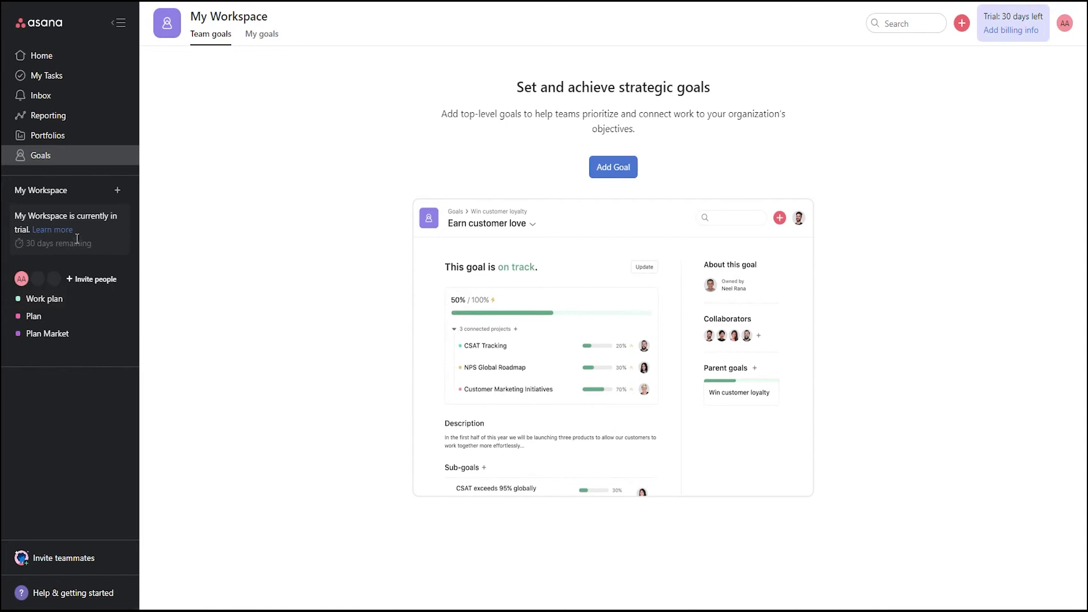
From My Workspace, start a blank project, then back out twice to the overview.
click(85, 197)
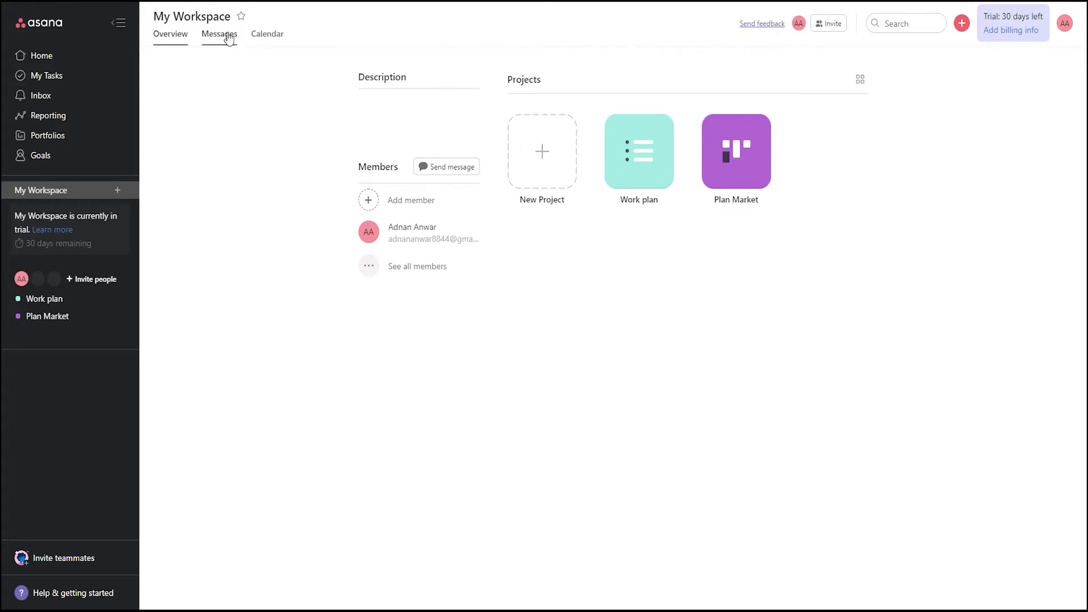
click(510, 177)
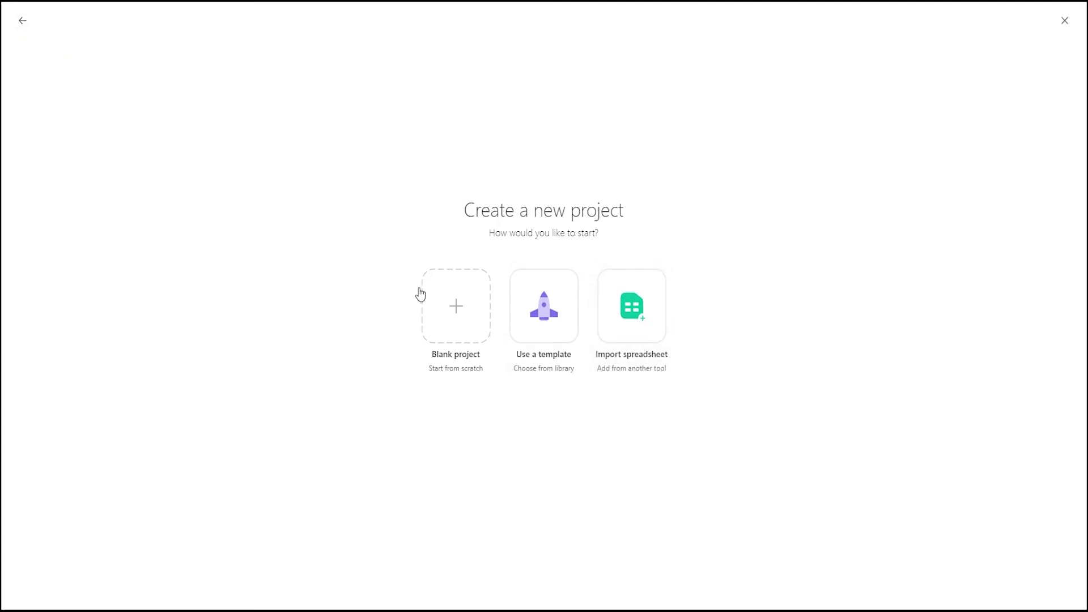
click(444, 296)
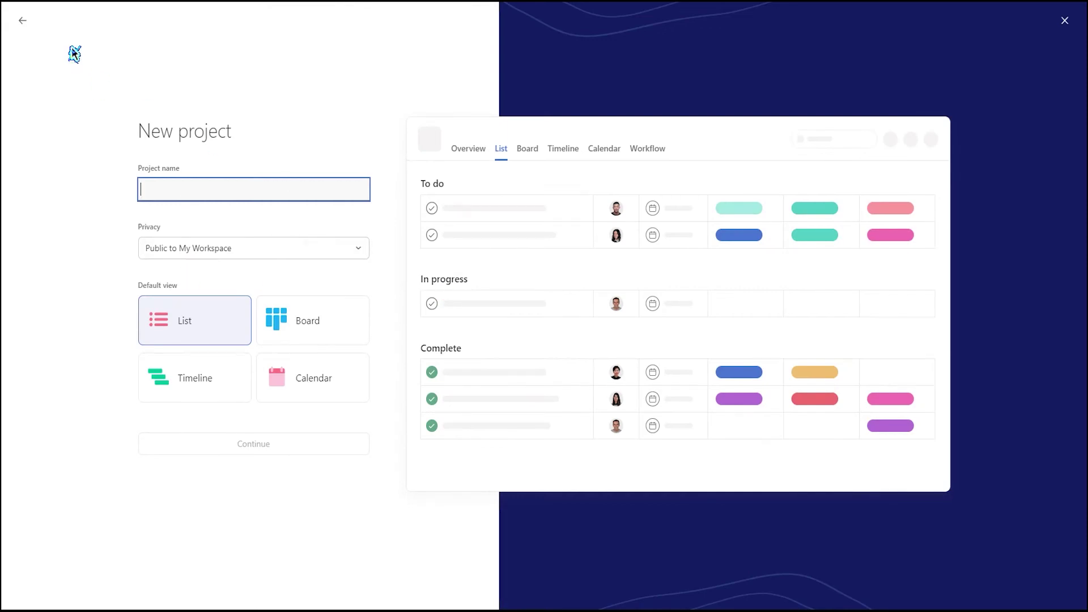
click(22, 21)
click(21, 21)
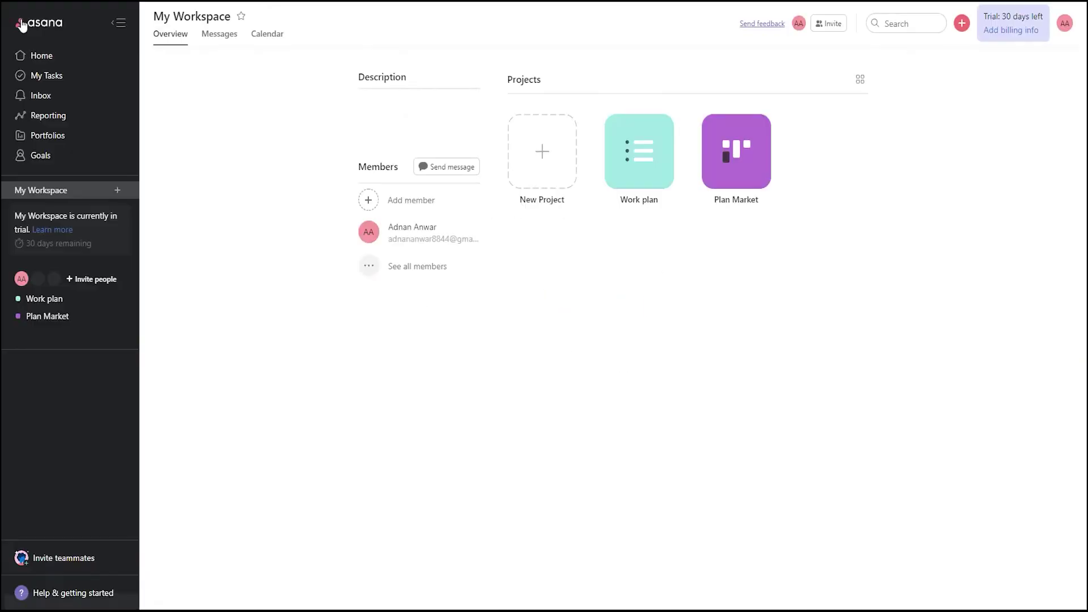
Delete the Work plan project, confirming in the dialog.
click(117, 299)
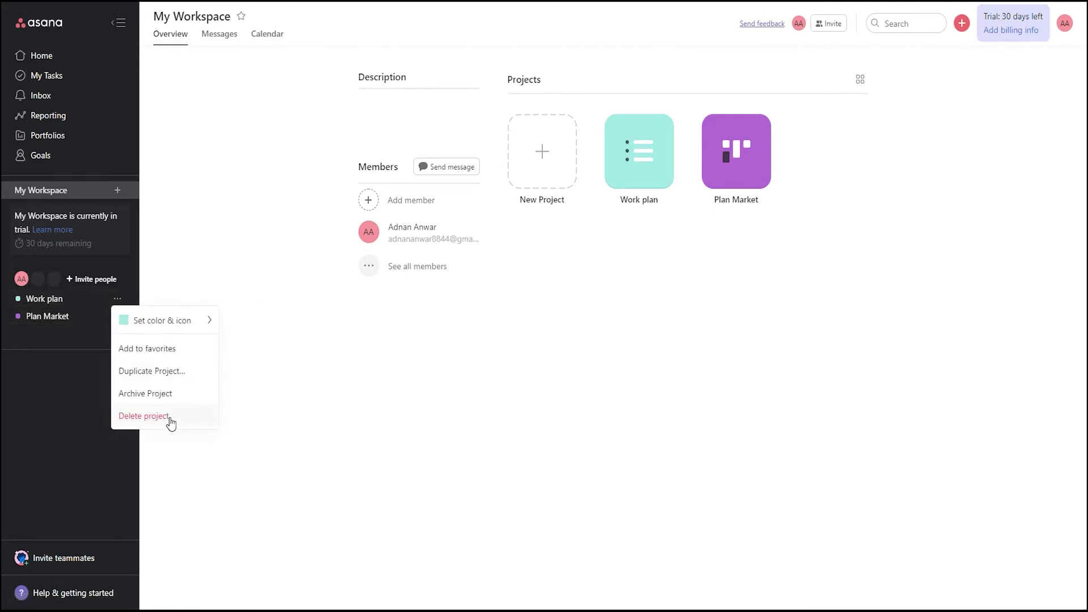
click(144, 416)
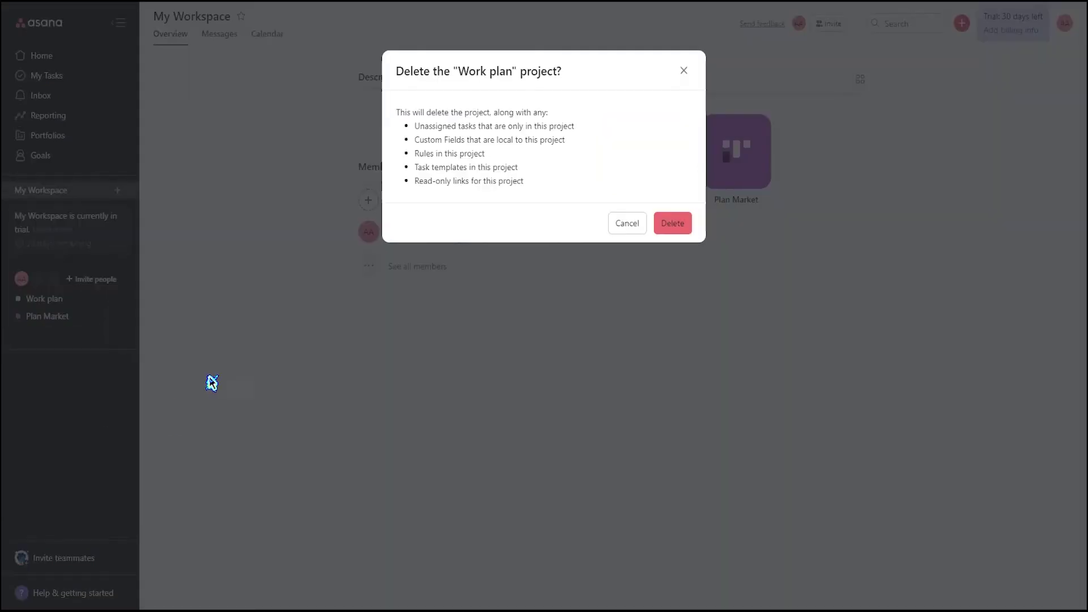
click(664, 227)
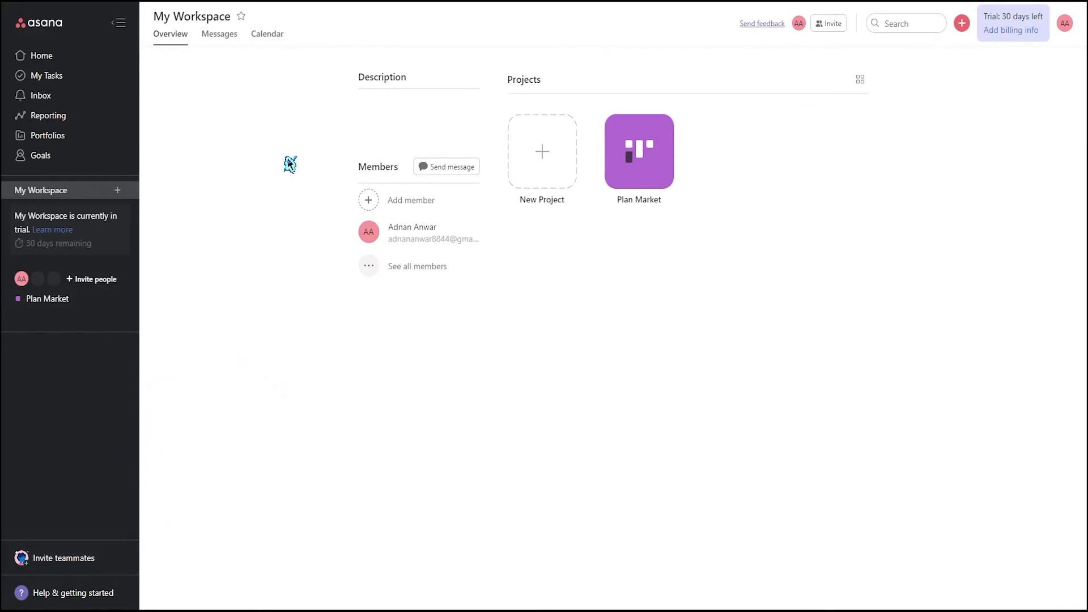
Glance at the account options, then open the Help & getting started panel.
click(1064, 29)
click(852, 137)
click(85, 591)
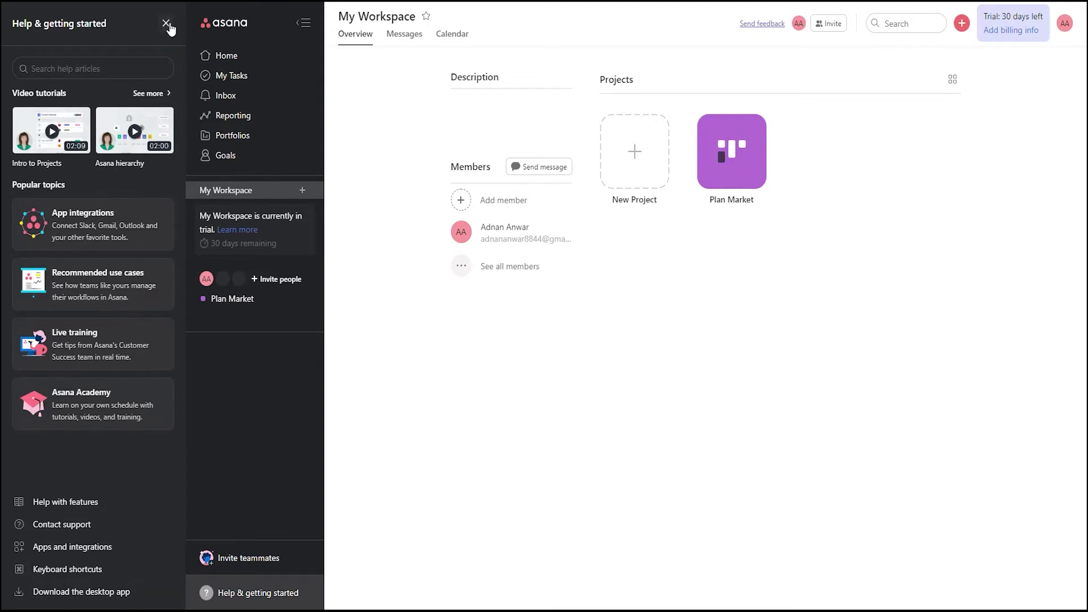
Close the Help panel and scroll the monday.com pricing page down to the plan feature lists.
click(167, 24)
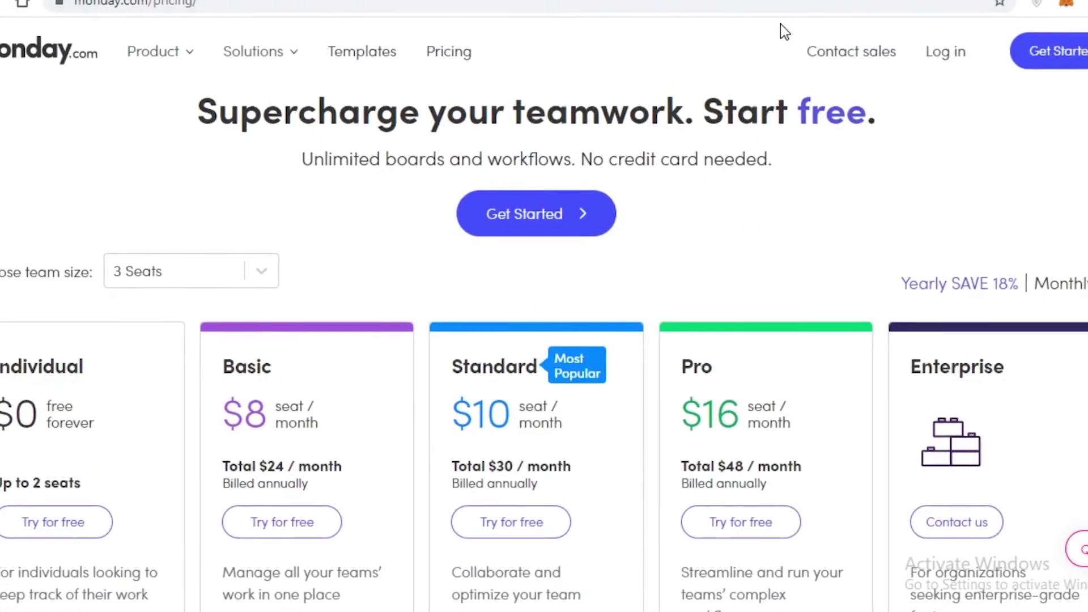
scroll(343, 173, down, 3)
scroll(135, 357, down, 3)
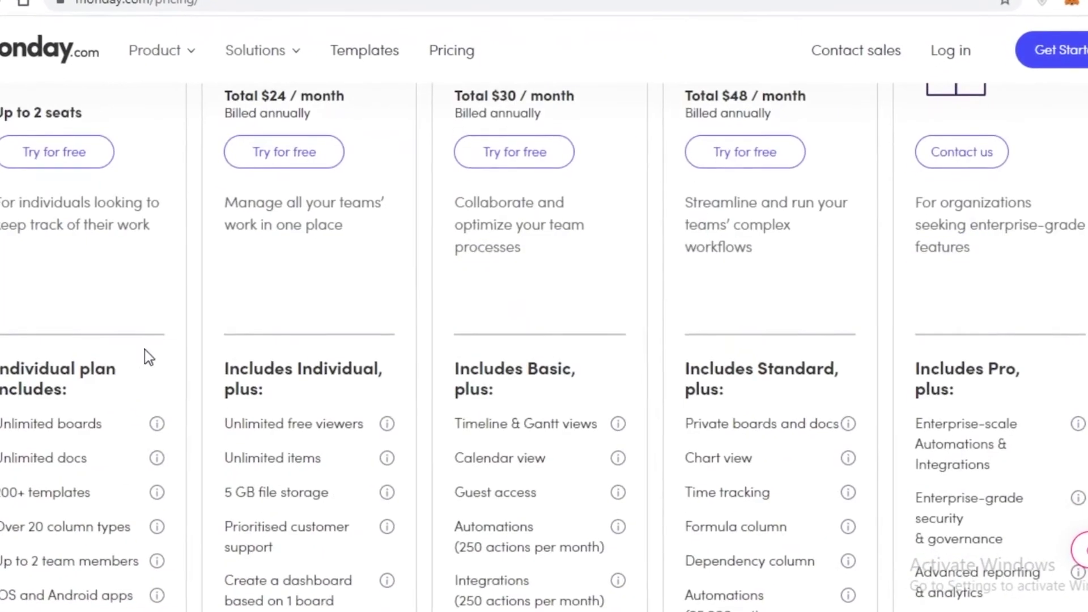
scroll(117, 365, down, 3)
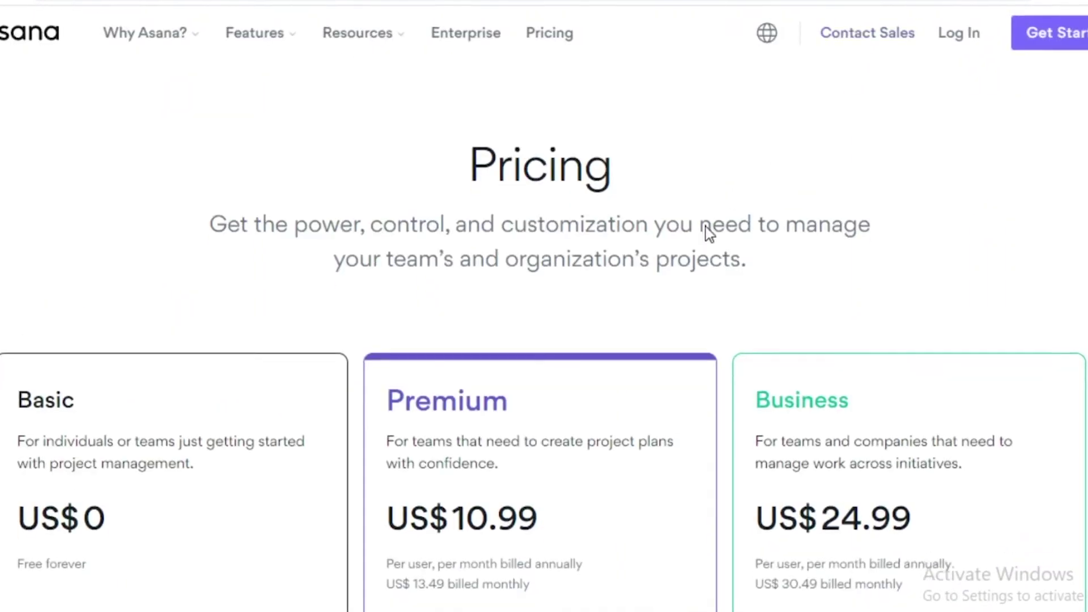
Browse Asana's Basic, Premium and Business feature lists and highlight 'Collaborate with up to 15 teammates'.
scroll(708, 233, down, 5)
scroll(710, 234, down, 2)
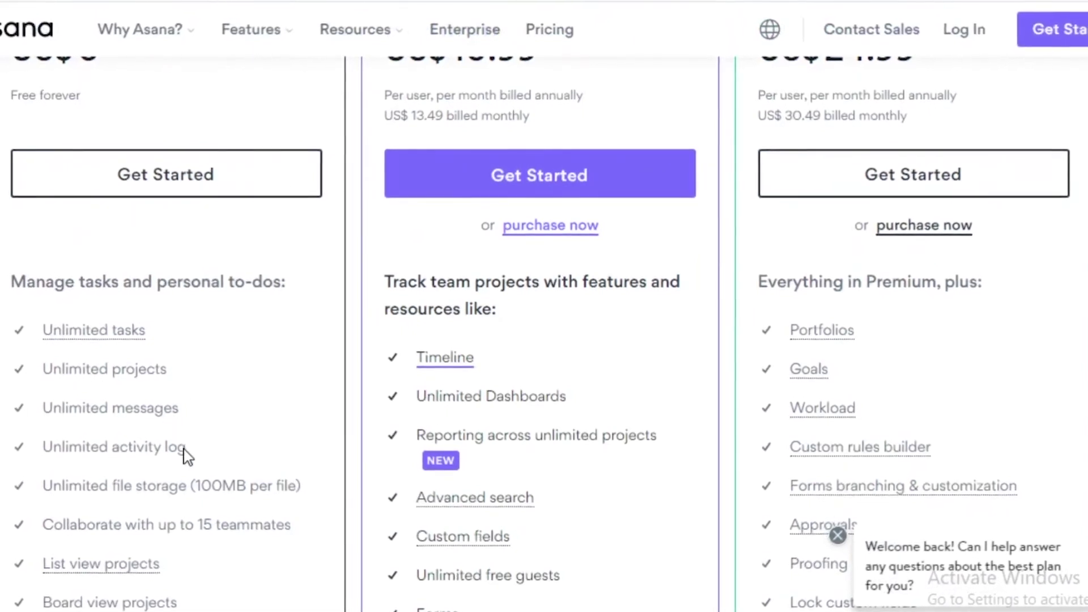
scroll(182, 453, up, 2)
scroll(180, 467, down, 2)
scroll(181, 473, down, 8)
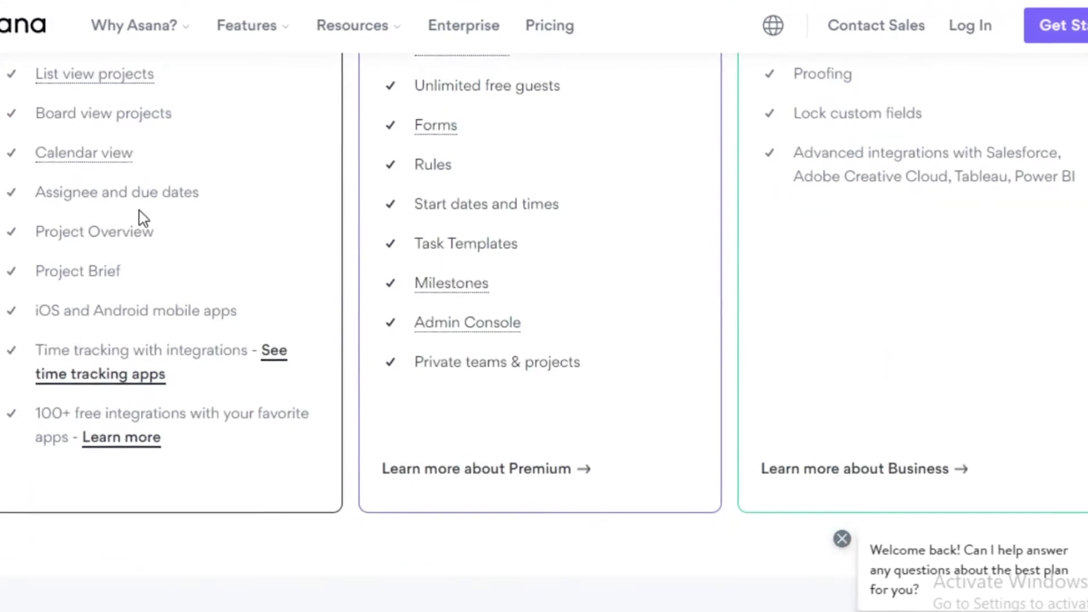
scroll(138, 214, up, 2)
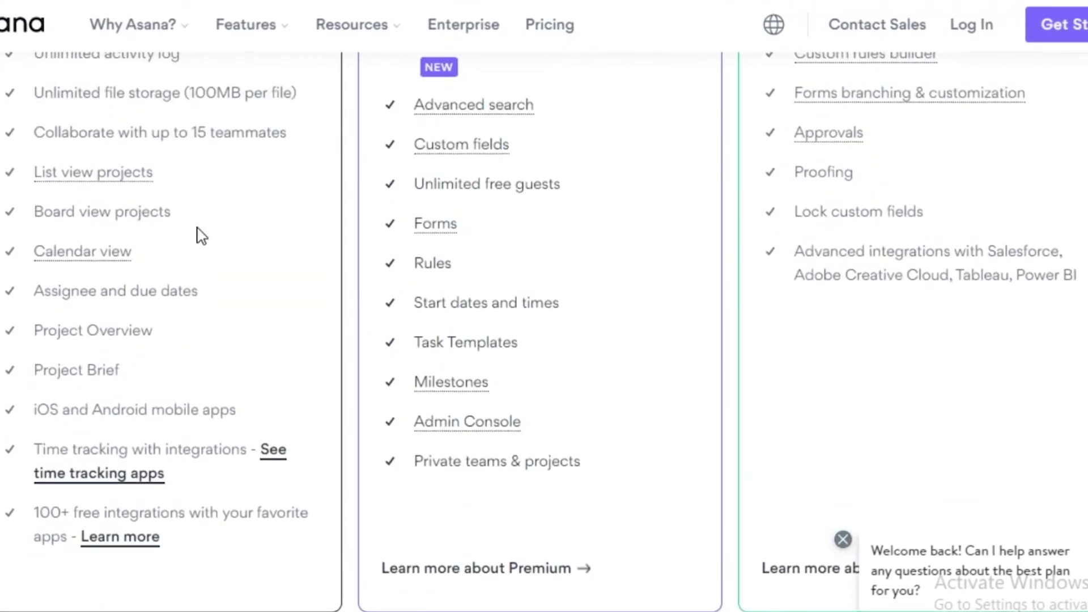
scroll(199, 235, up, 6)
scroll(184, 245, up, 3)
scroll(170, 243, down, 3)
drag(216, 391, 261, 394)
drag(34, 428, 323, 437)
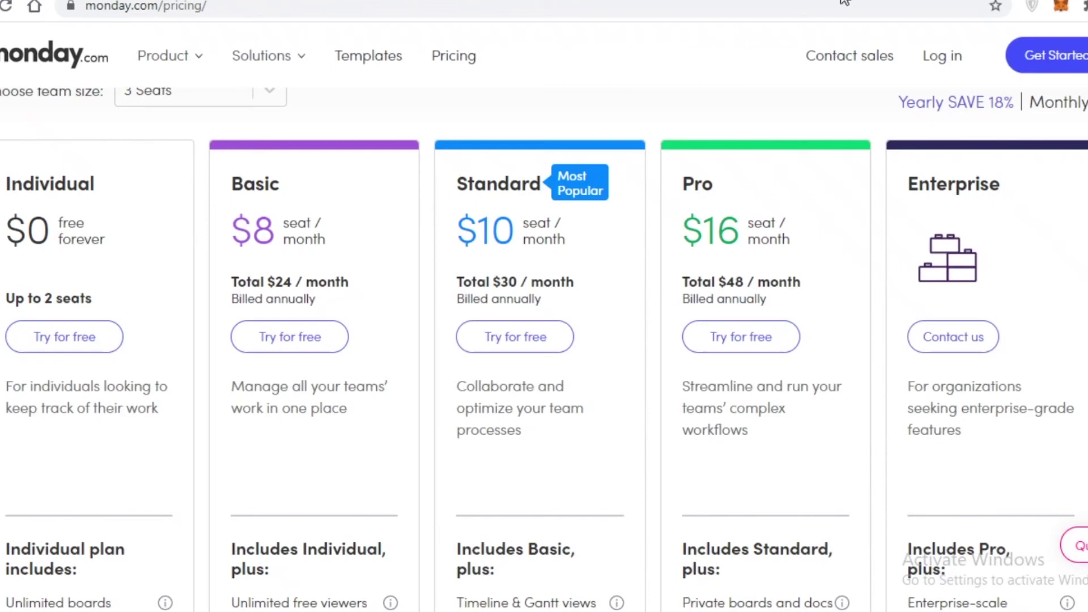
Switch to the other product's pricing page.
click(821, 2)
Review Asana's plan prices and feature lists, then go back to monday.com's pricing page.
scroll(309, 305, down, 5)
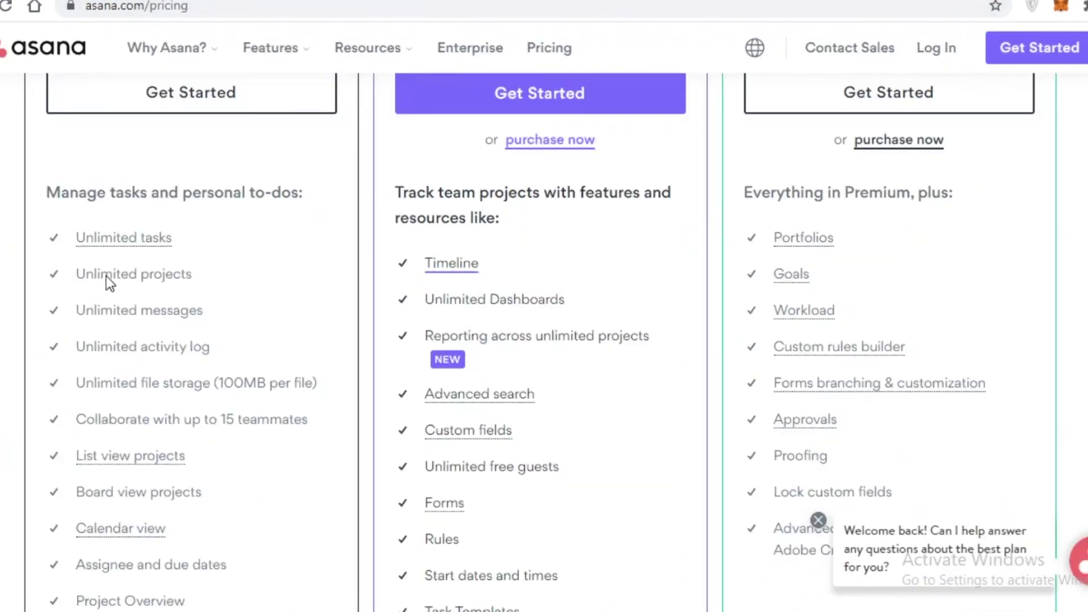
scroll(125, 295, up, 3)
scroll(257, 388, up, 3)
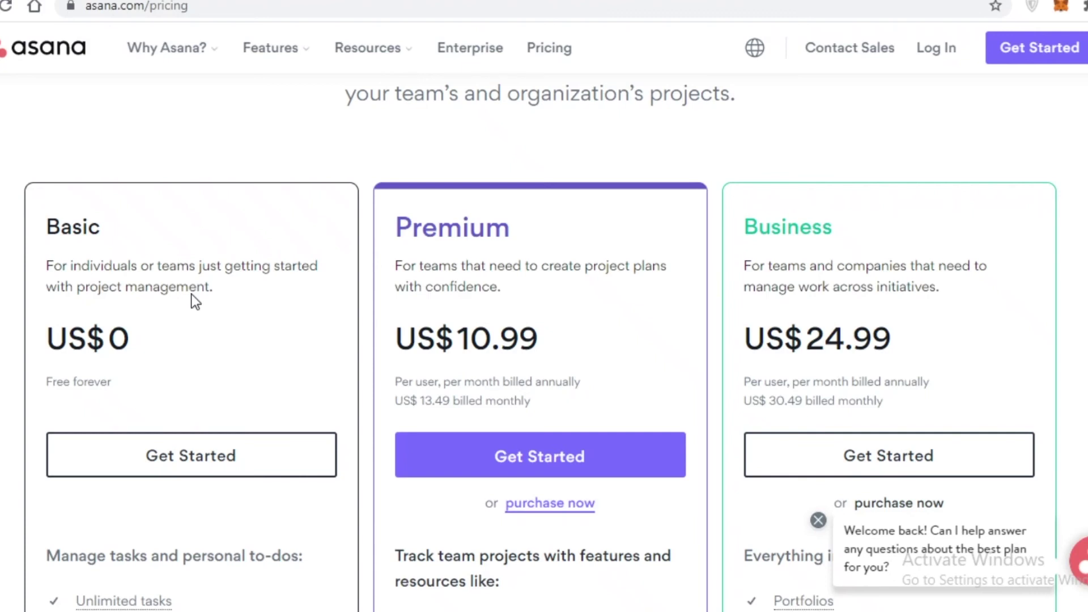
scroll(670, 485, down, 6)
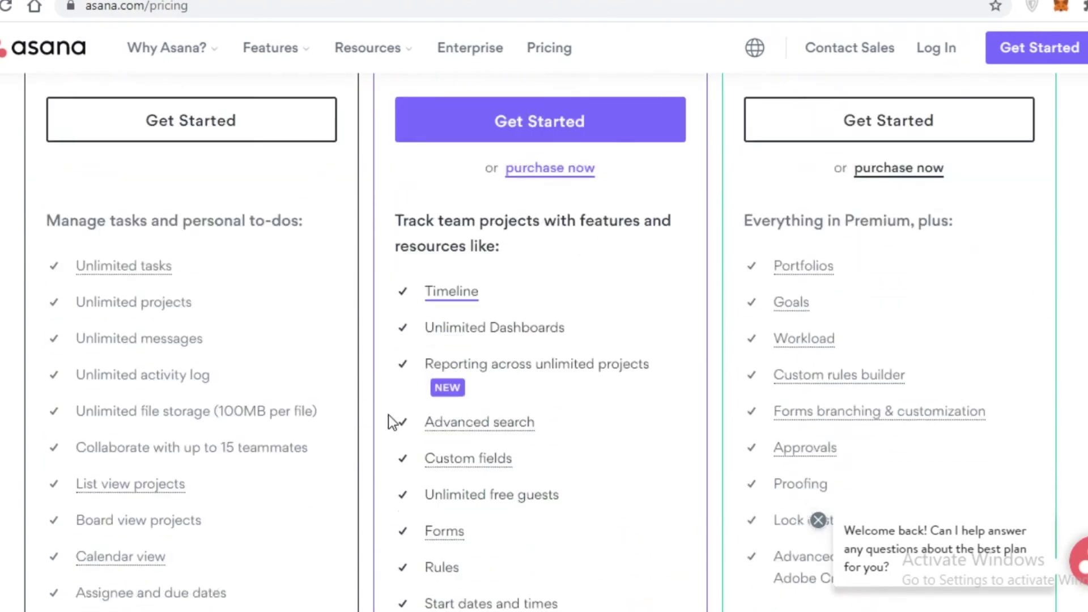
scroll(482, 473, up, 1)
scroll(393, 539, down, 1)
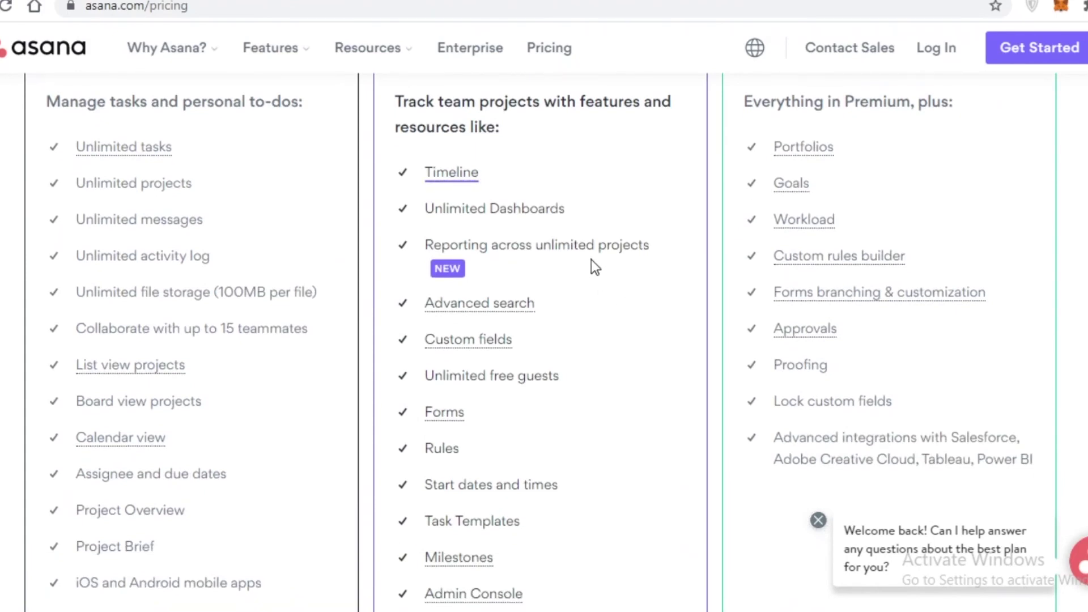
scroll(580, 284, down, 1)
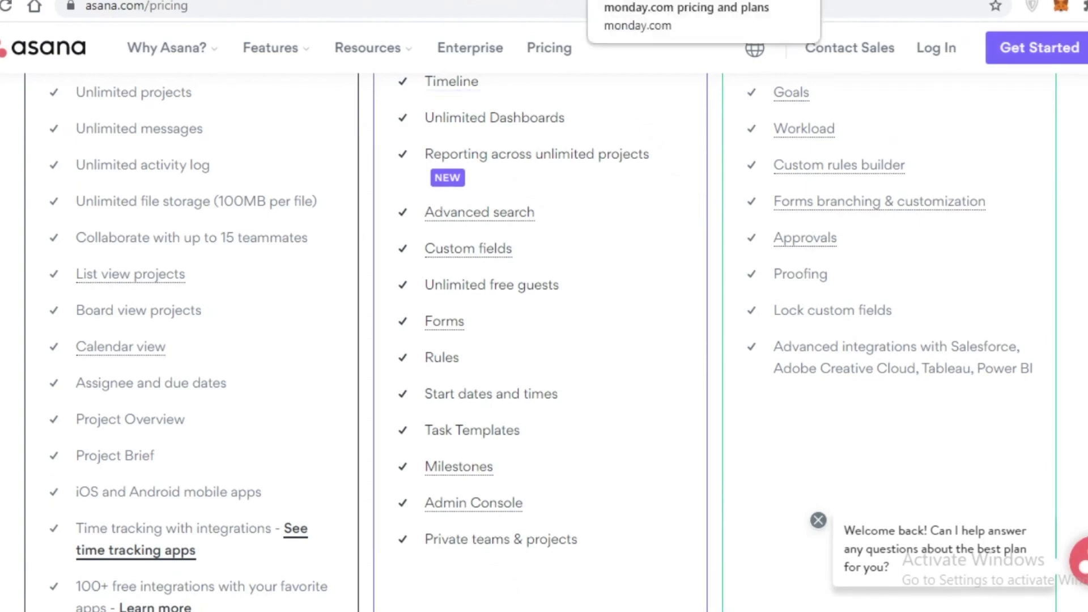
click(613, 2)
Scroll monday.com's plan cards (Individual $0, Basic $8, Standard $10, Pro $16) and feature lists.
scroll(578, 170, up, 5)
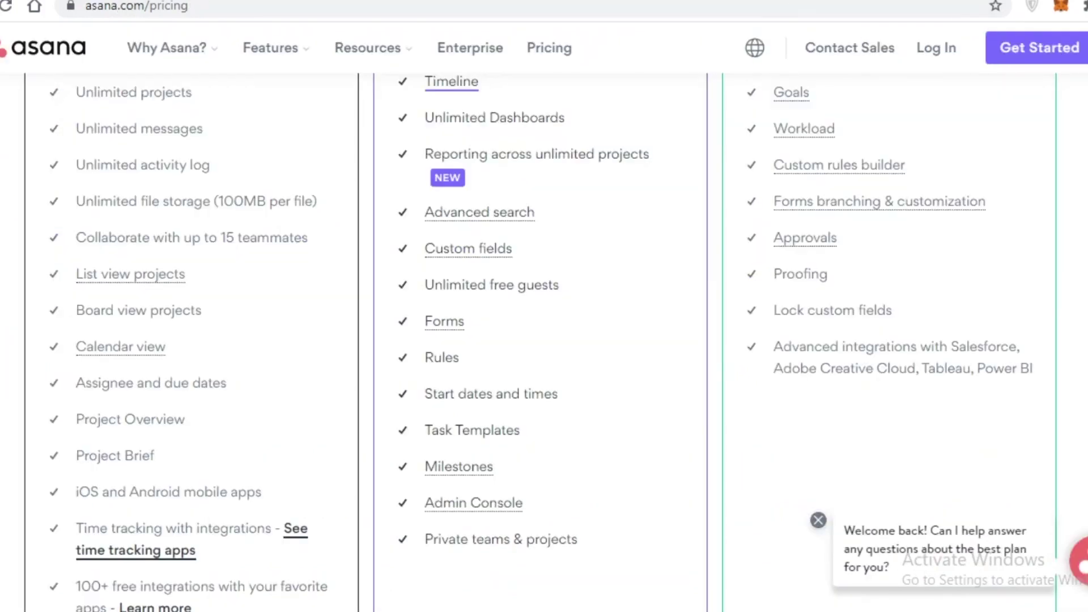
scroll(352, 344, up, 8)
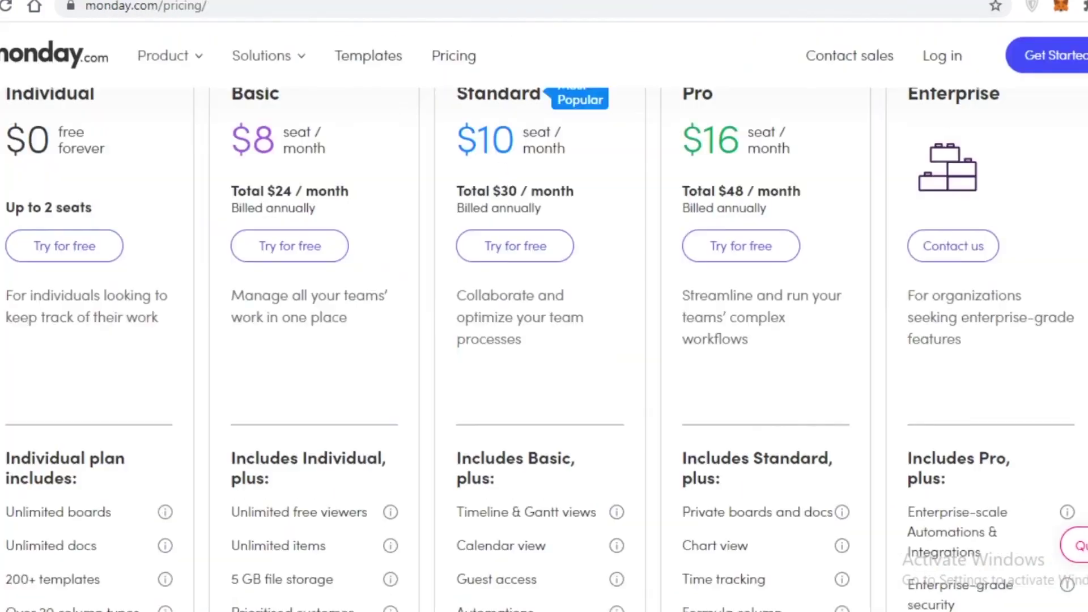
scroll(389, 248, down, 5)
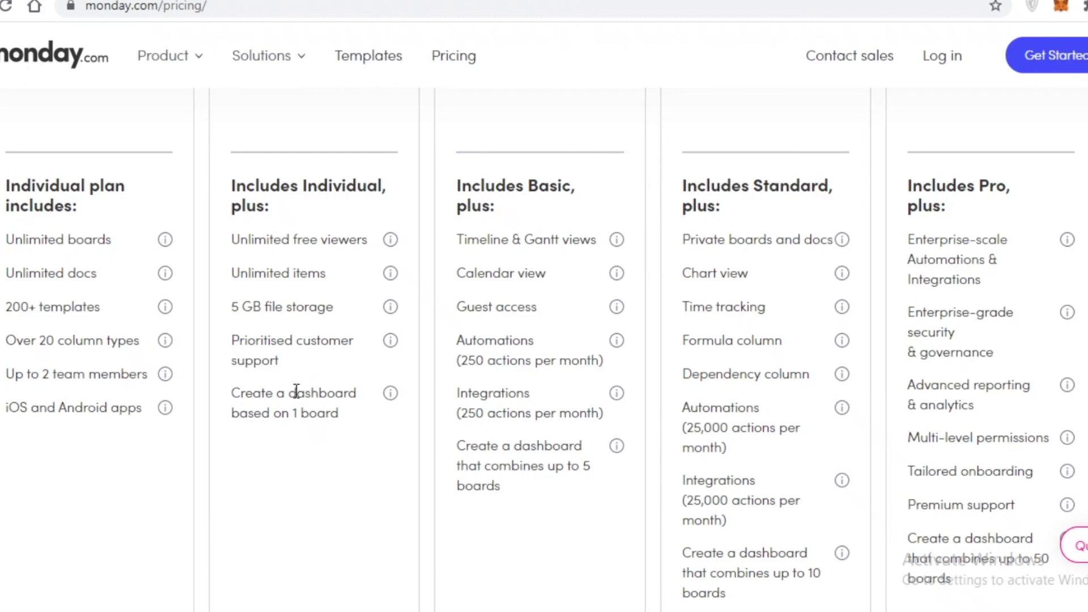
scroll(343, 275, up, 8)
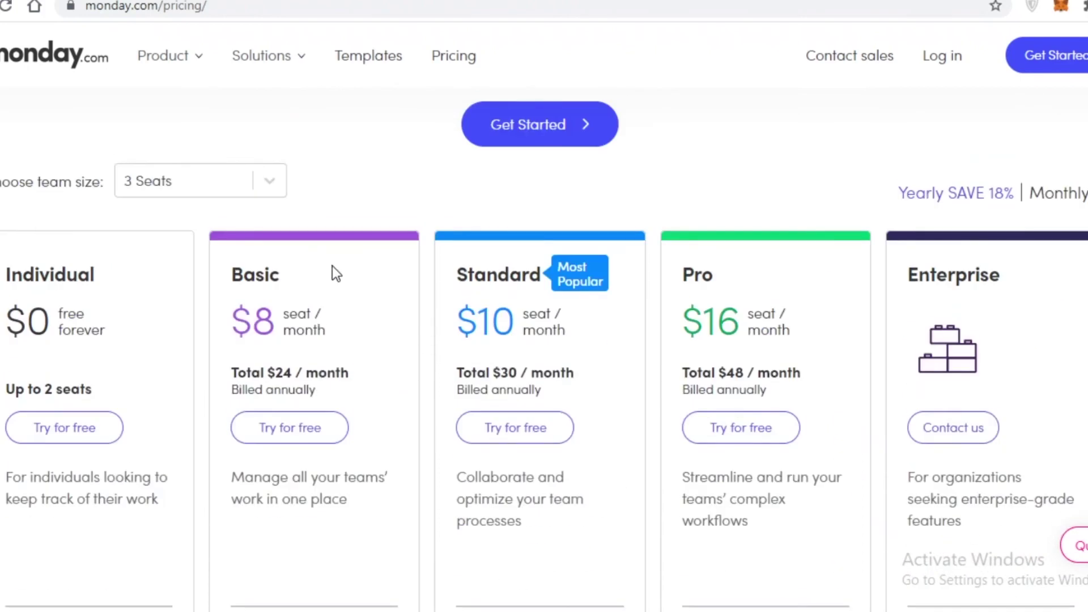
scroll(331, 272, up, 2)
scroll(306, 352, down, 3)
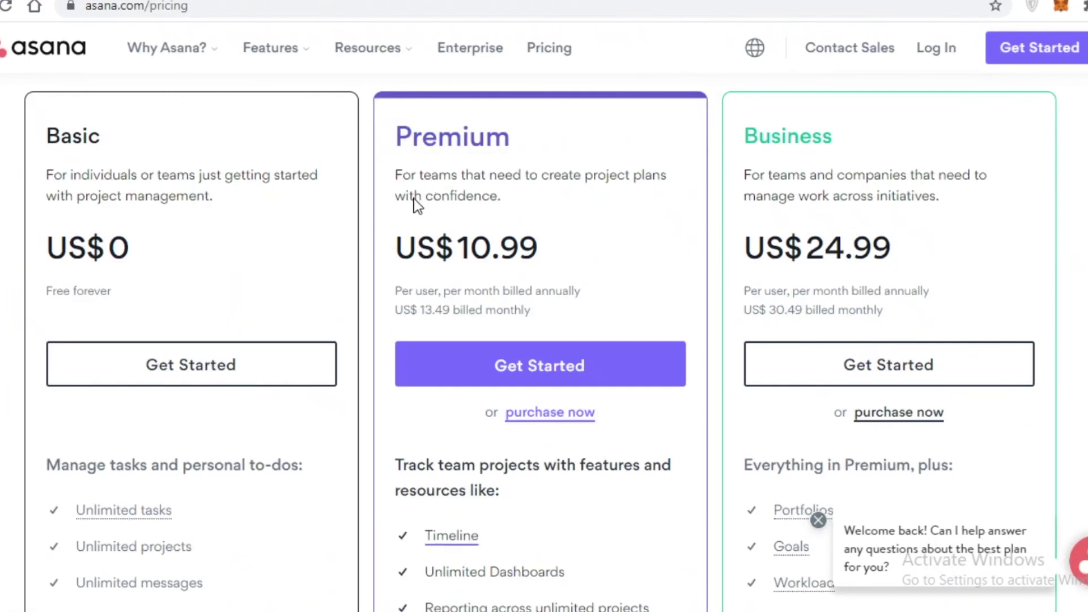
Highlight the Premium plan's description and price text in Asana, then clear the selection.
drag(439, 175, 541, 345)
click(494, 507)
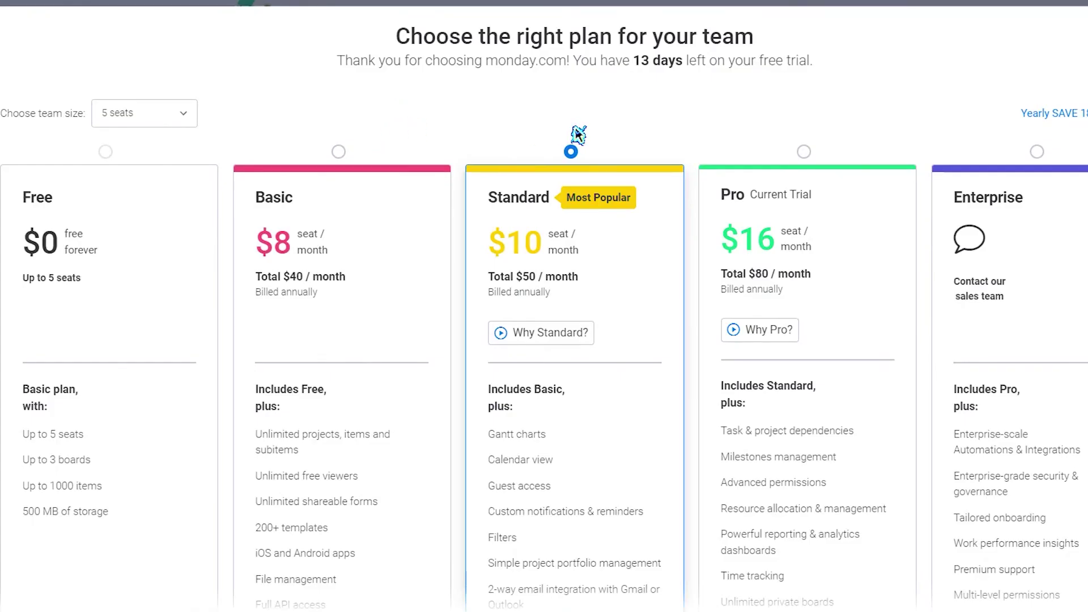
click(803, 151)
scroll(828, 271, down, 2)
scroll(827, 272, down, 4)
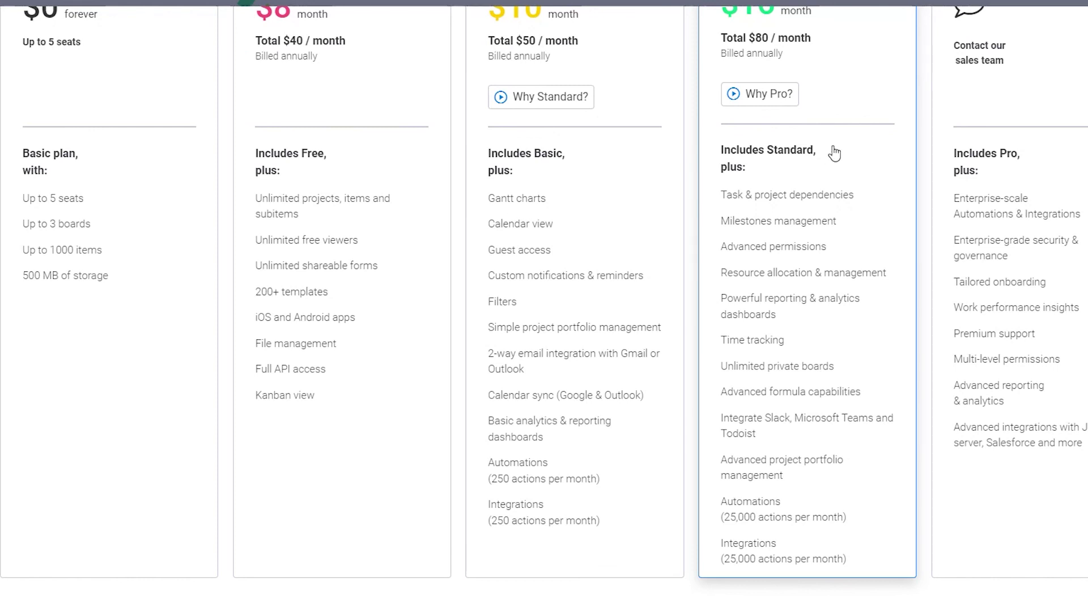
scroll(757, 133, up, 3)
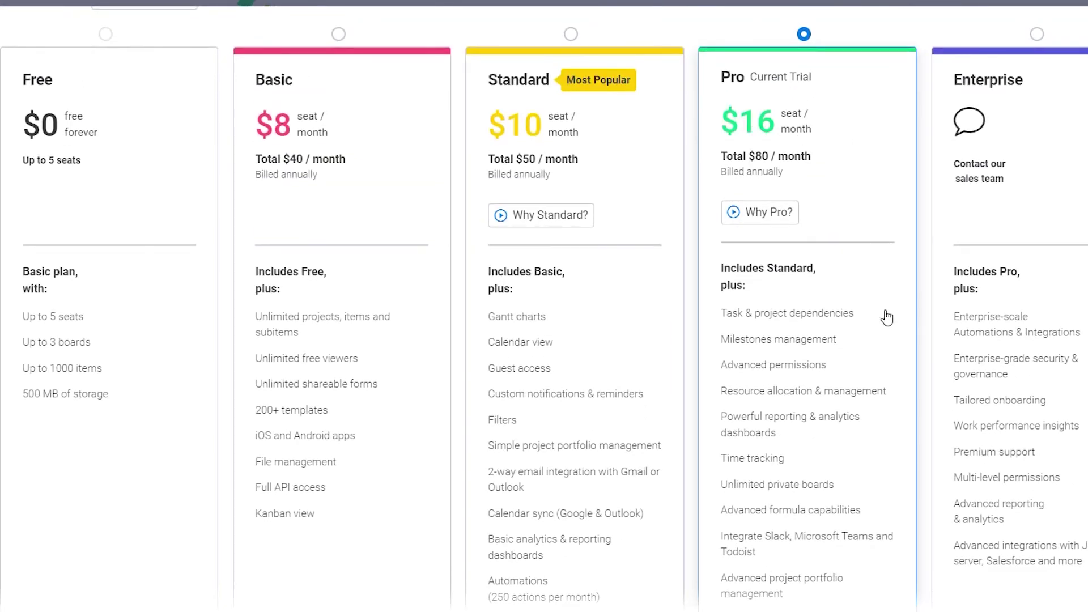
scroll(881, 315, down, 3)
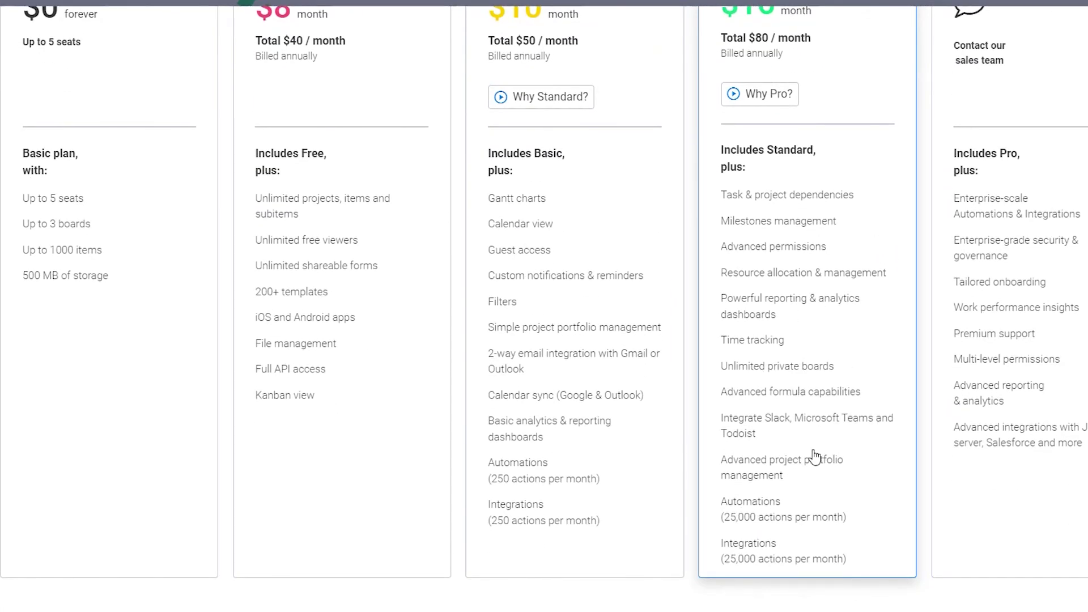
double_click(731, 517)
click(804, 503)
drag(724, 559, 792, 559)
click(799, 524)
double_click(730, 340)
click(757, 277)
scroll(737, 283, up, 4)
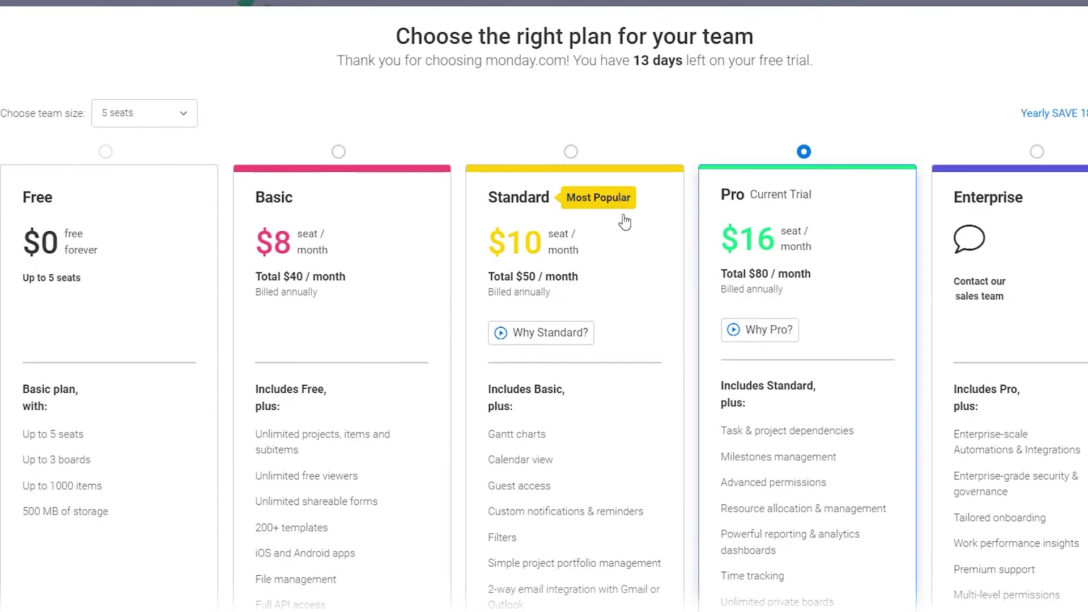
click(575, 156)
scroll(634, 313, down, 4)
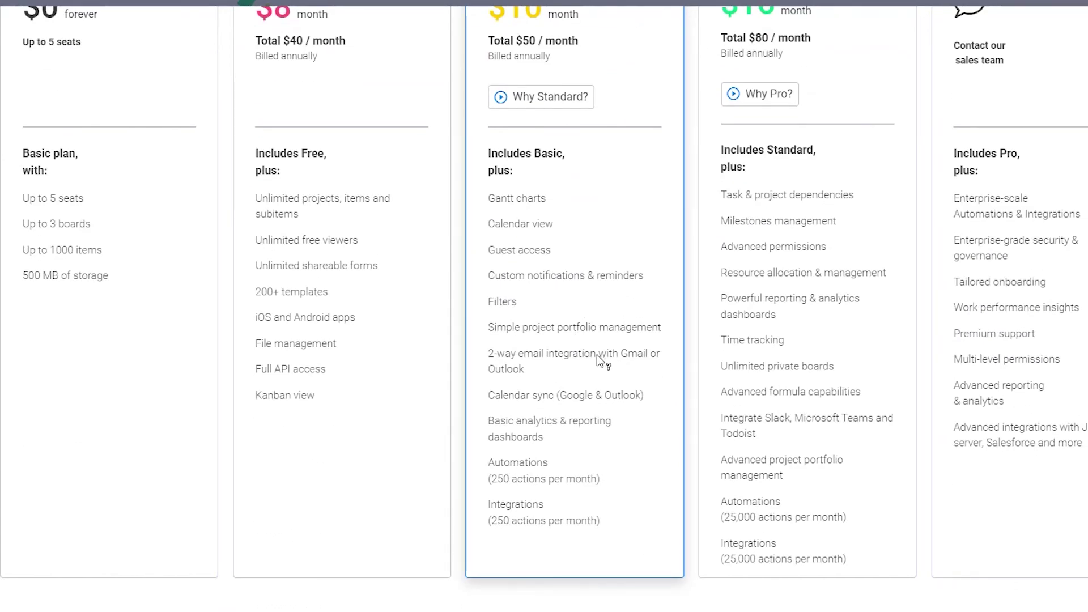
mouse_move(603, 359)
scroll(559, 493, up, 2)
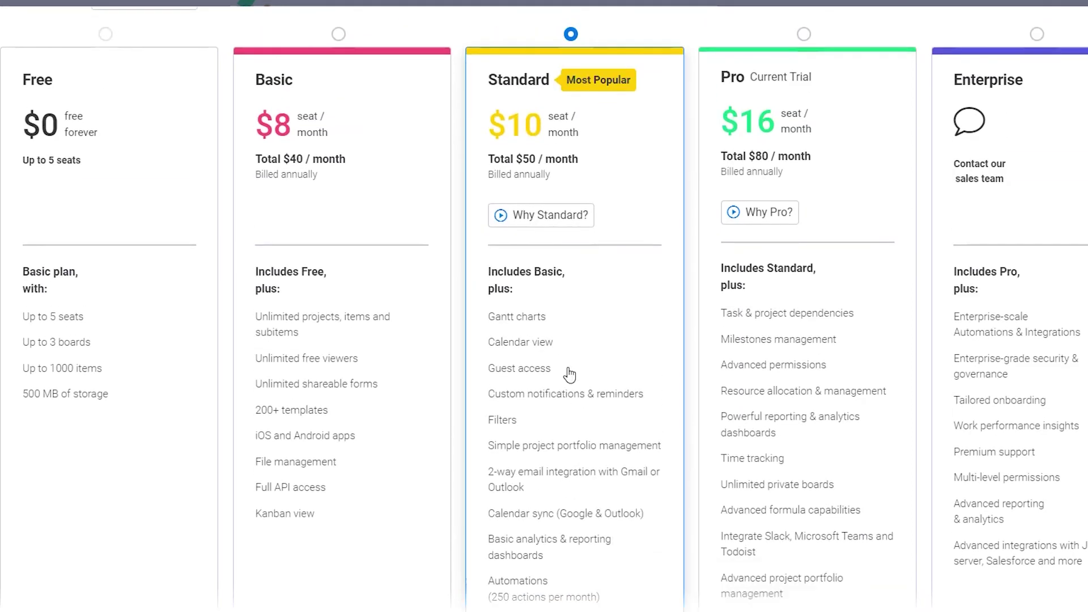